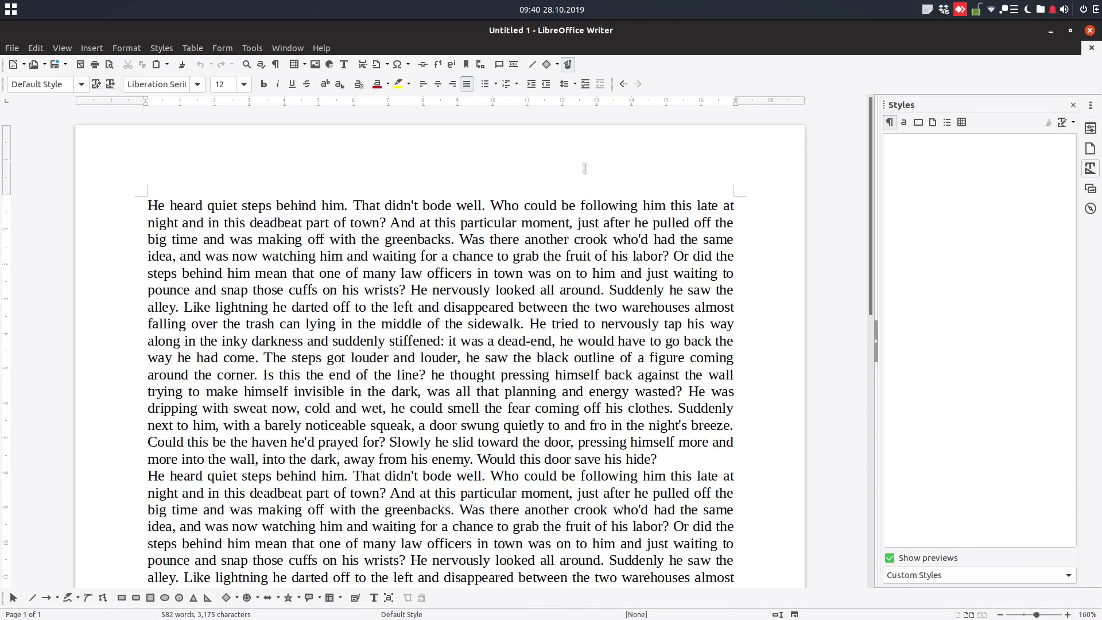
Add a page header and type 'The project name' into it.
click(584, 168)
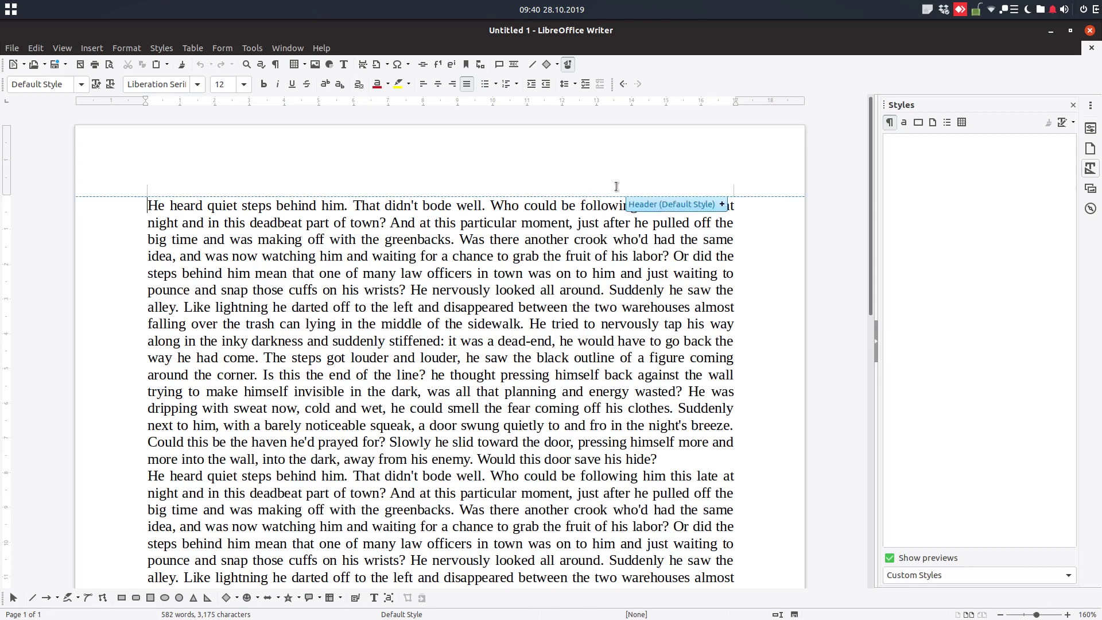
click(706, 205)
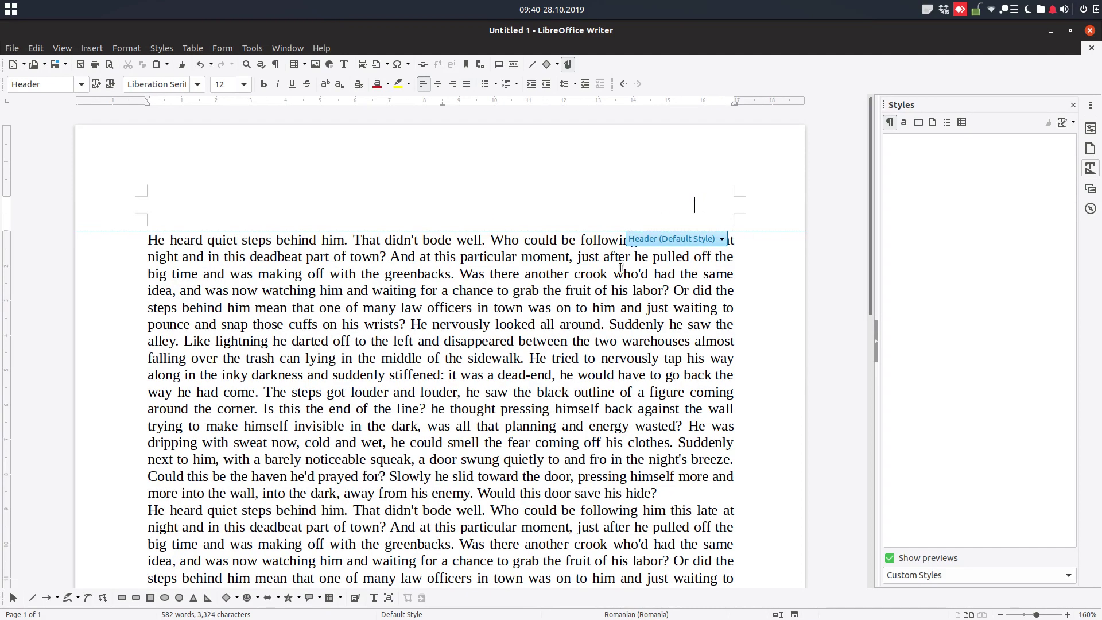
text(The)
text( project)
text( name)
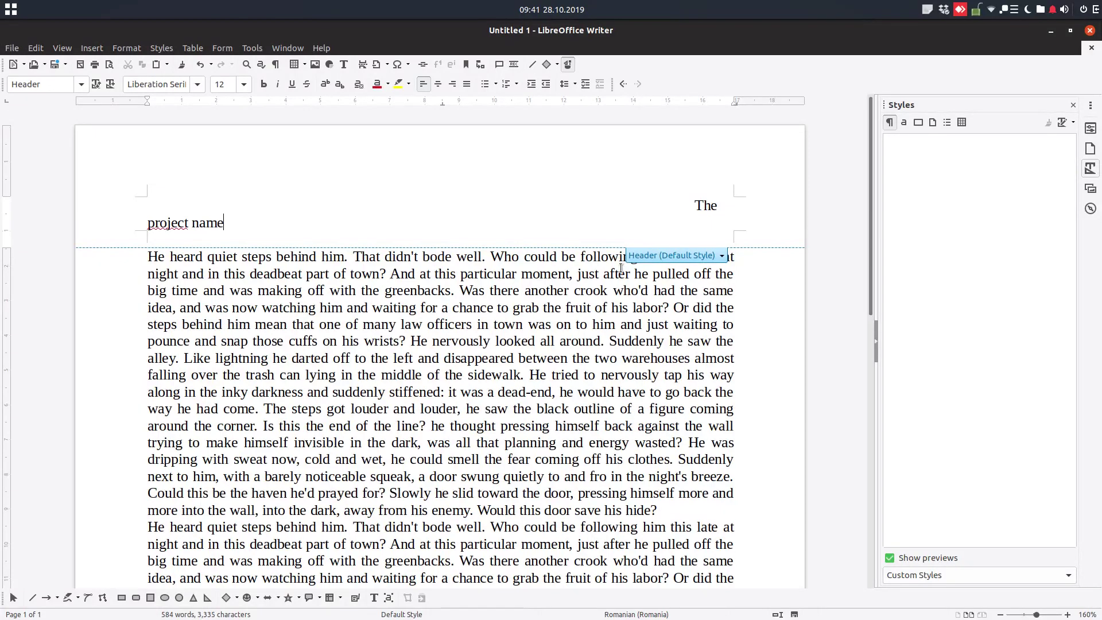
Delete the leading spaces so the header text starts at the left margin.
key(ctrl+Home)
key(shift+End)
key(ctrl+shift+Left)
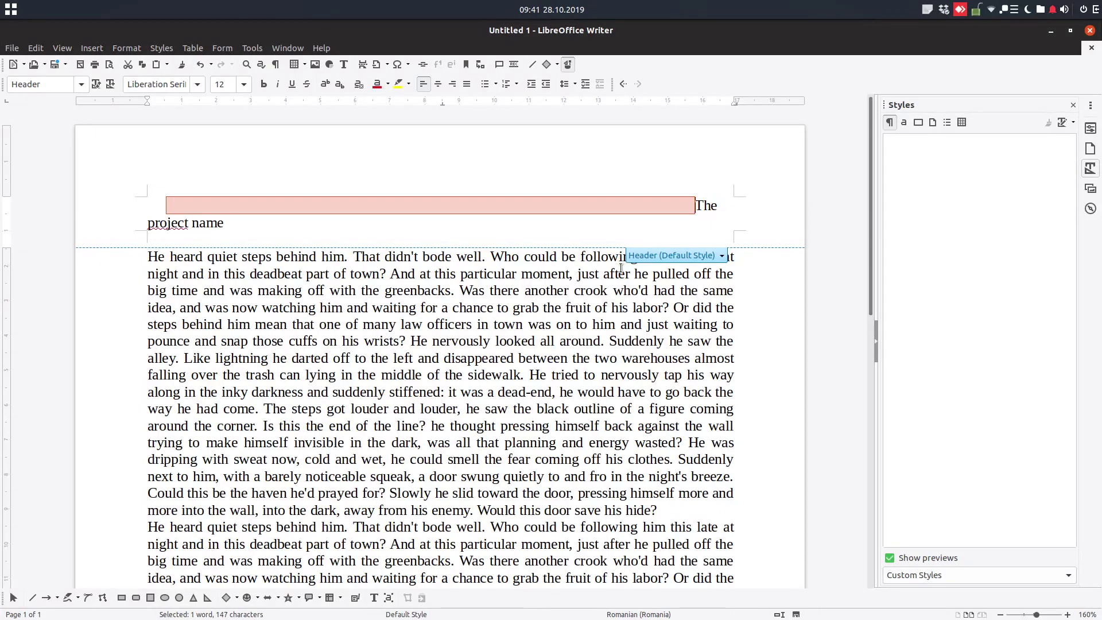
key(Delete)
key(shift+Home)
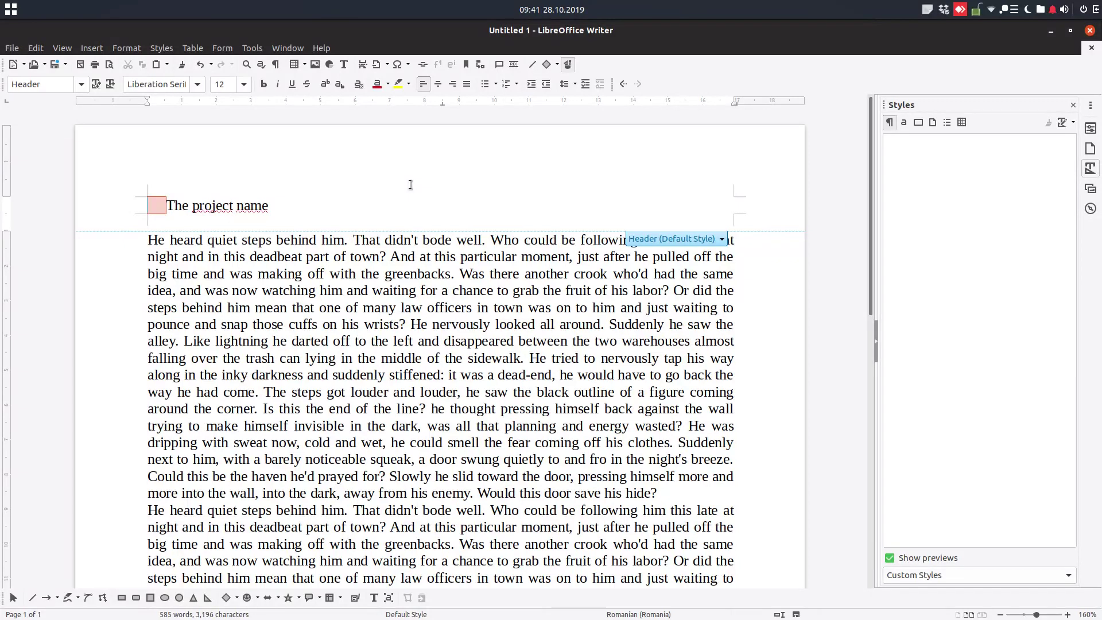
key(Delete)
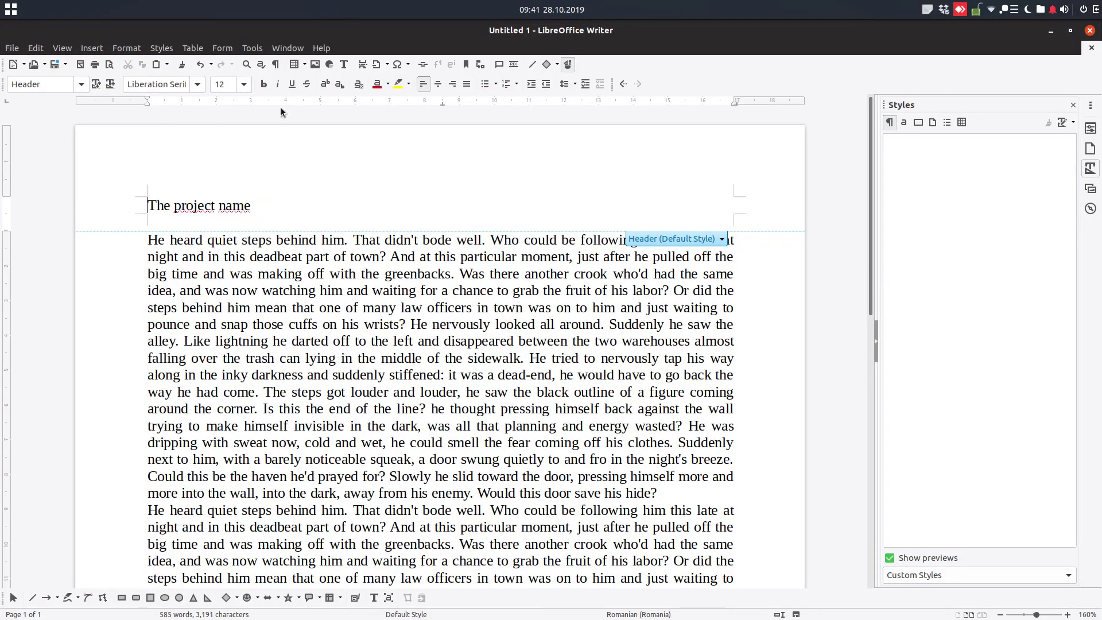
Make the header text right-aligned, bold, italic and 14 pt.
click(452, 83)
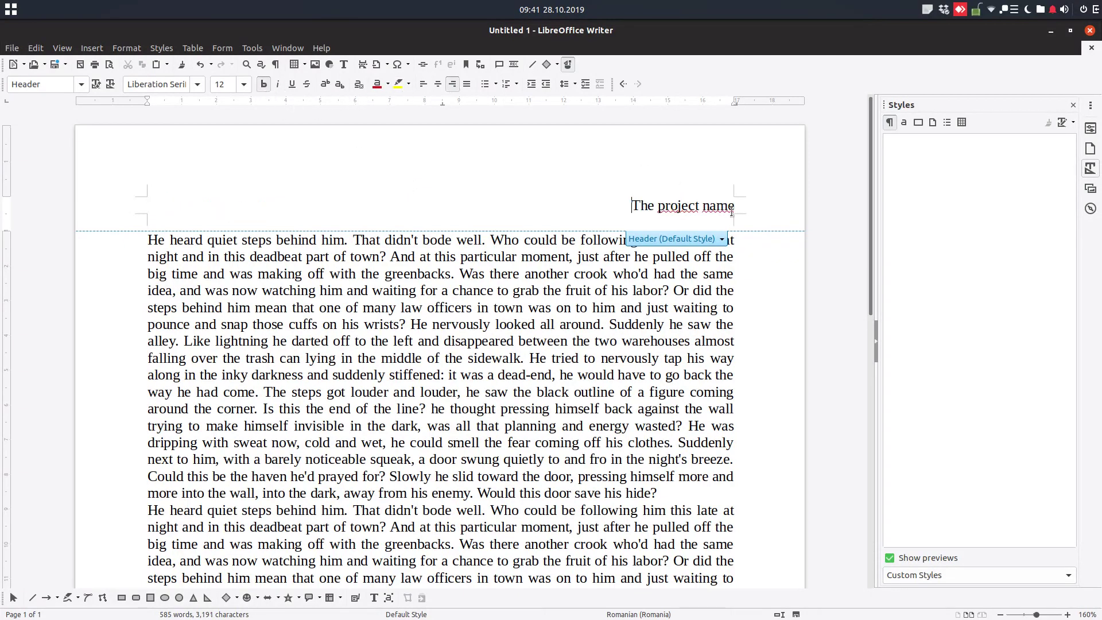
drag(734, 206, 626, 205)
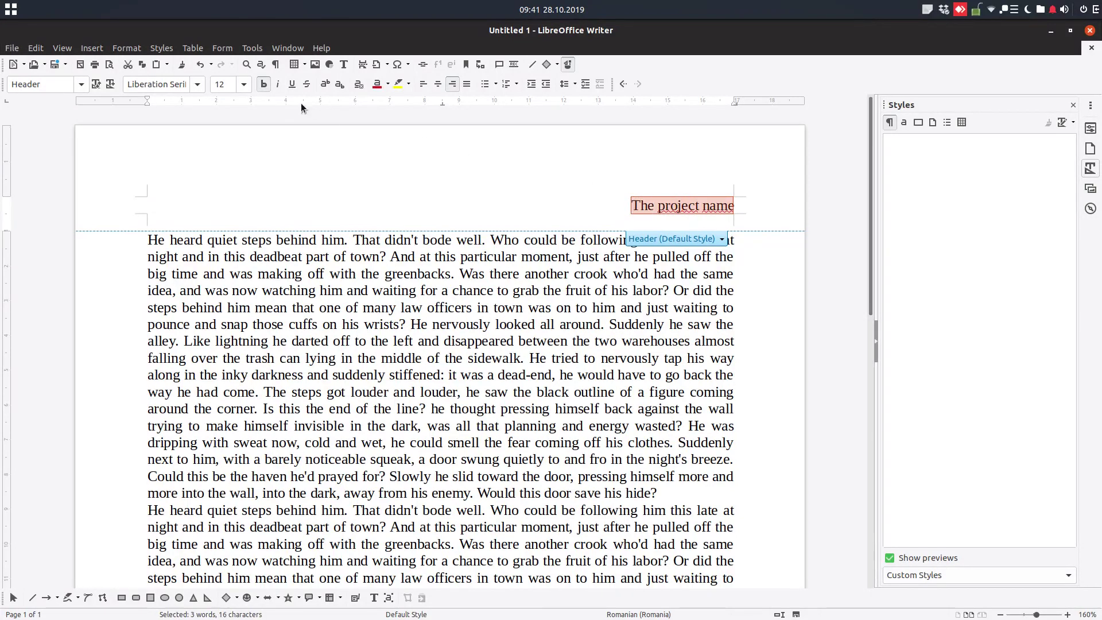
click(264, 84)
click(243, 84)
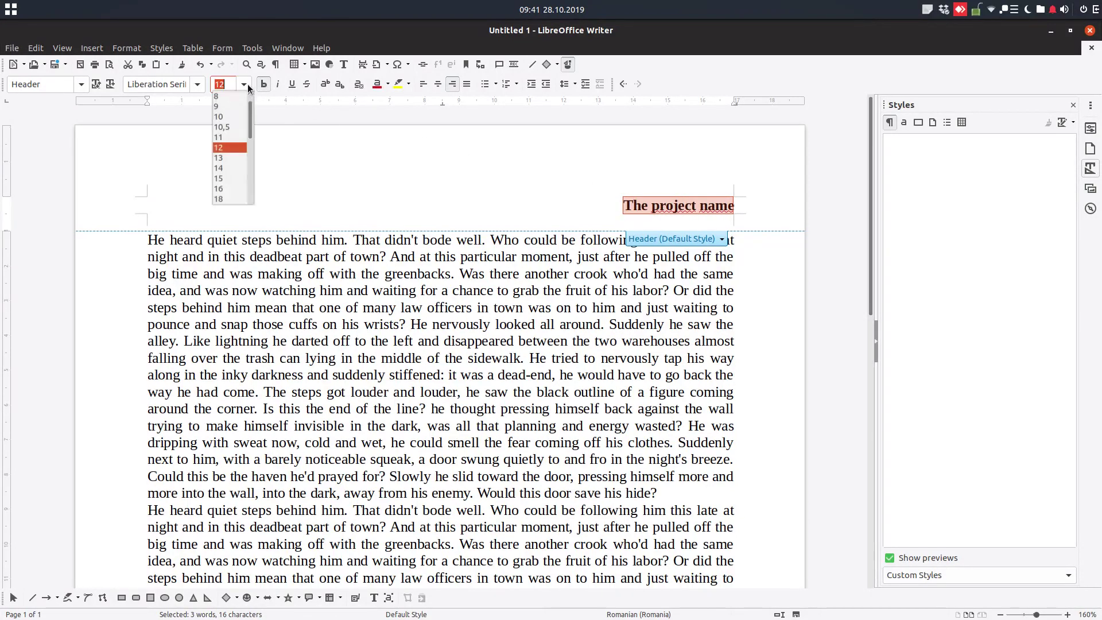
click(232, 167)
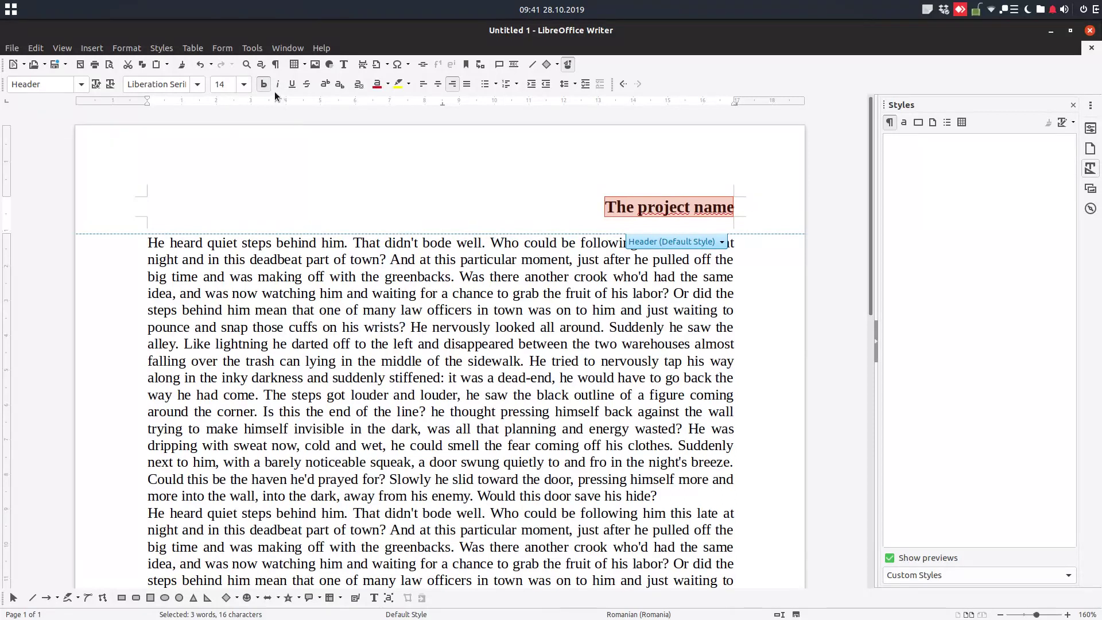
click(278, 84)
click(556, 191)
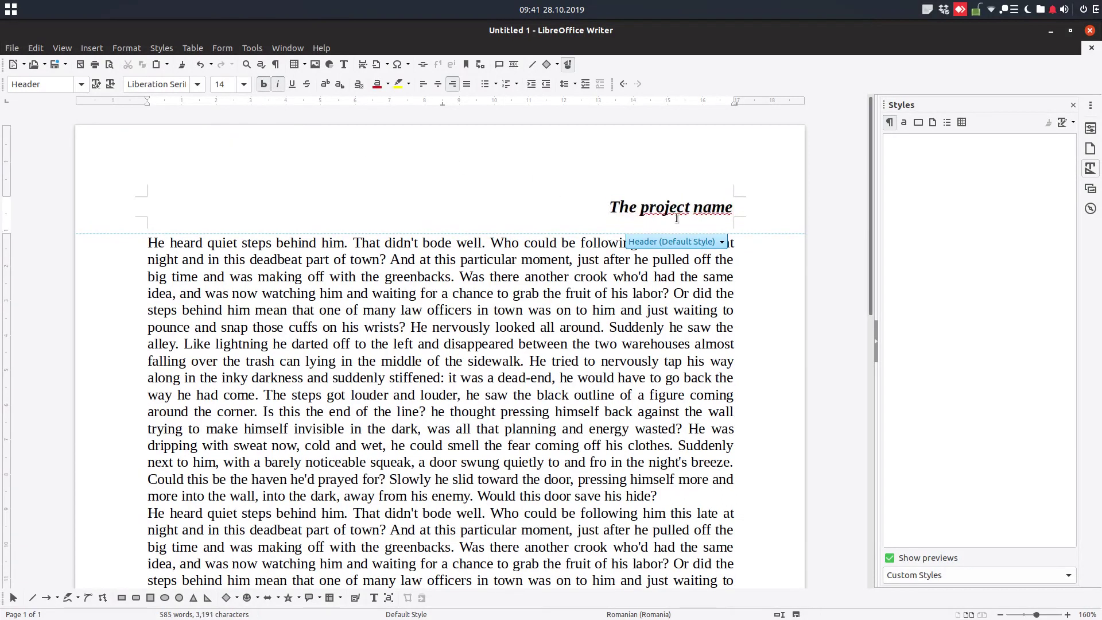
Set the header line's language to None to exclude it from spell checking.
triple_click(694, 214)
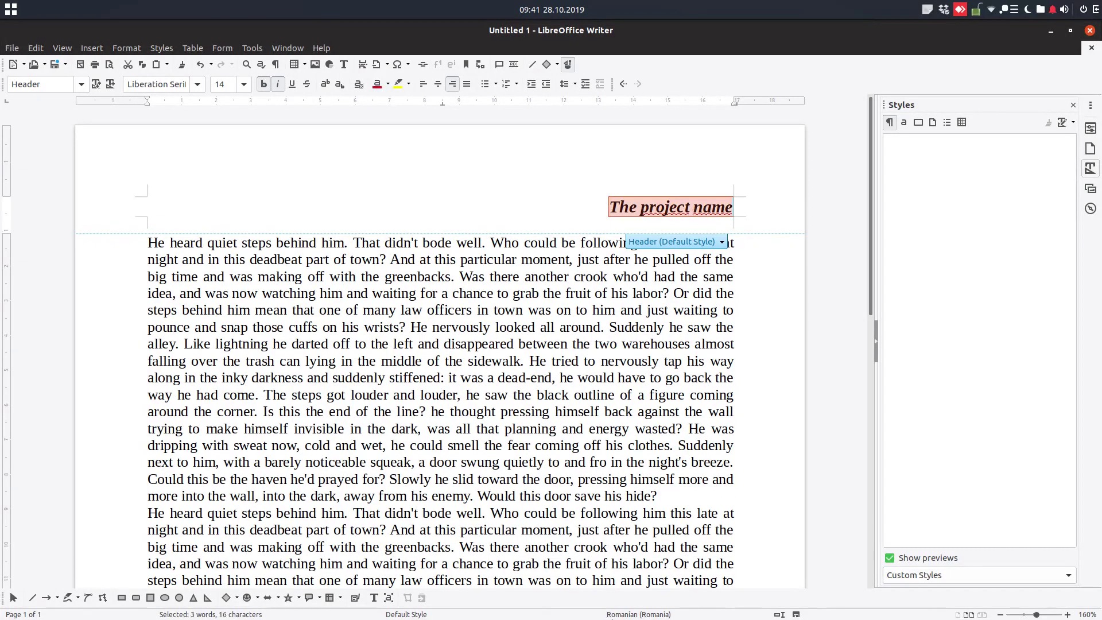
click(622, 614)
click(660, 548)
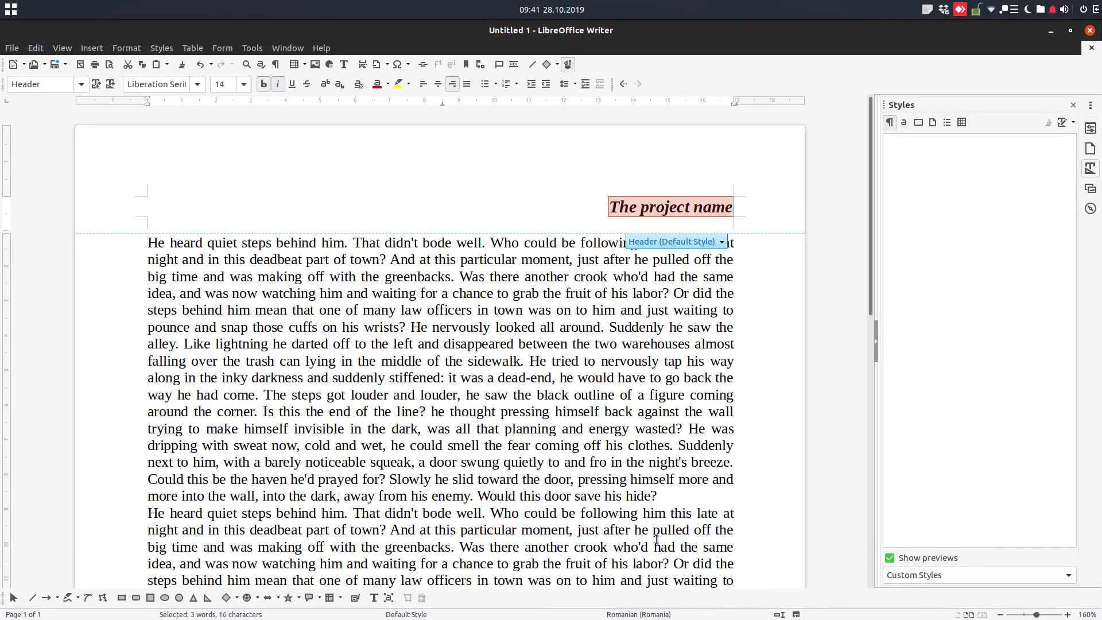
click(694, 205)
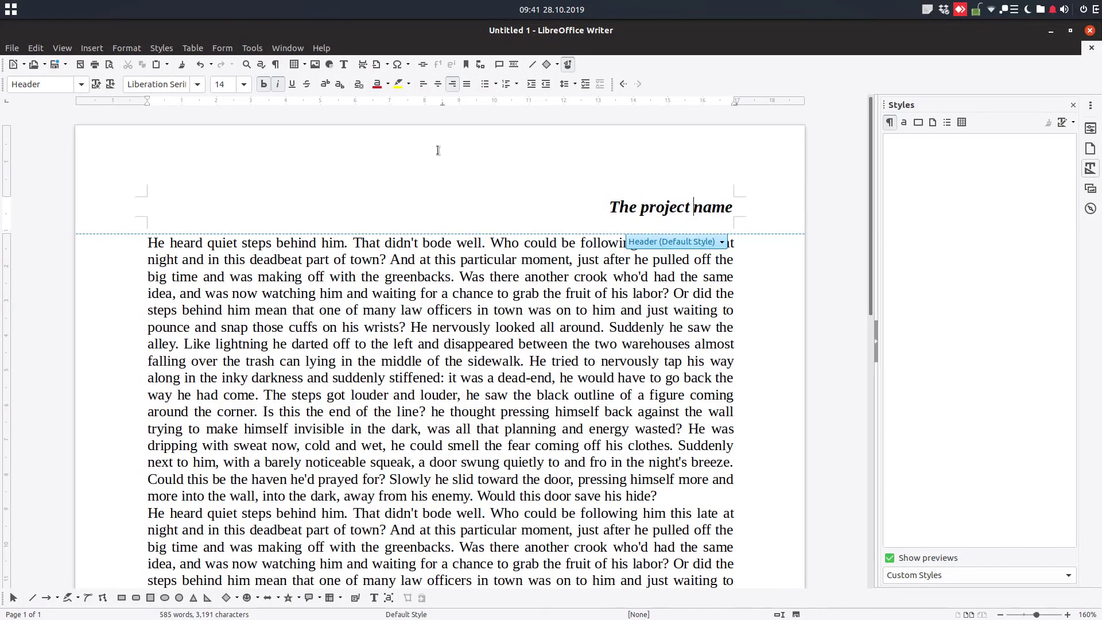
Open and cancel the Page Style dialog, then open the Header (Default Style) tag's menu.
right_click(212, 267)
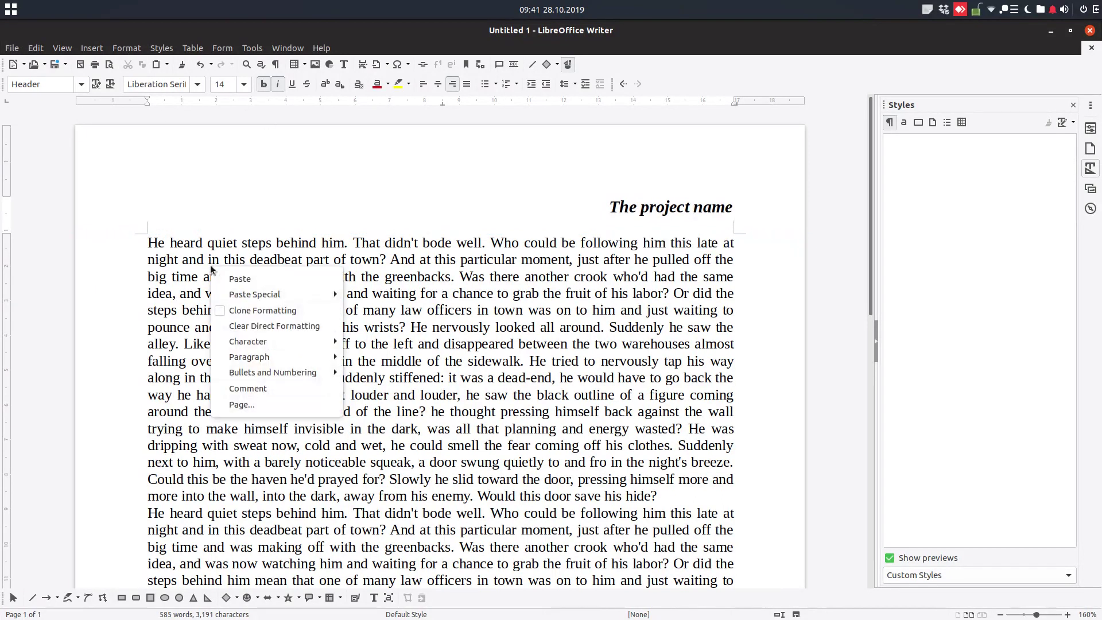
click(264, 404)
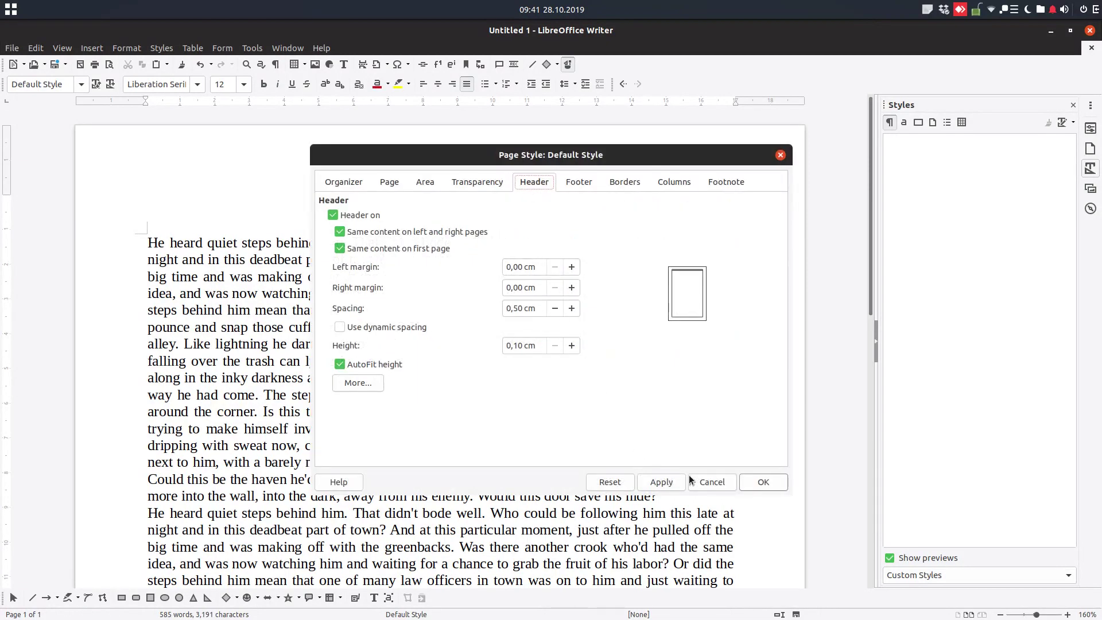
click(712, 482)
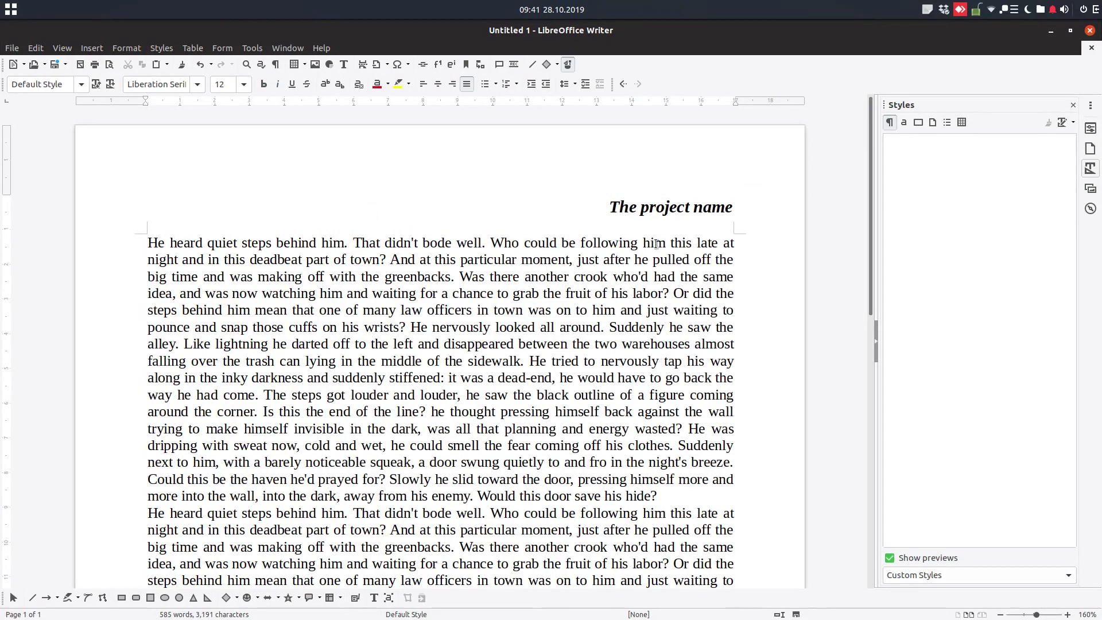
click(672, 206)
click(683, 244)
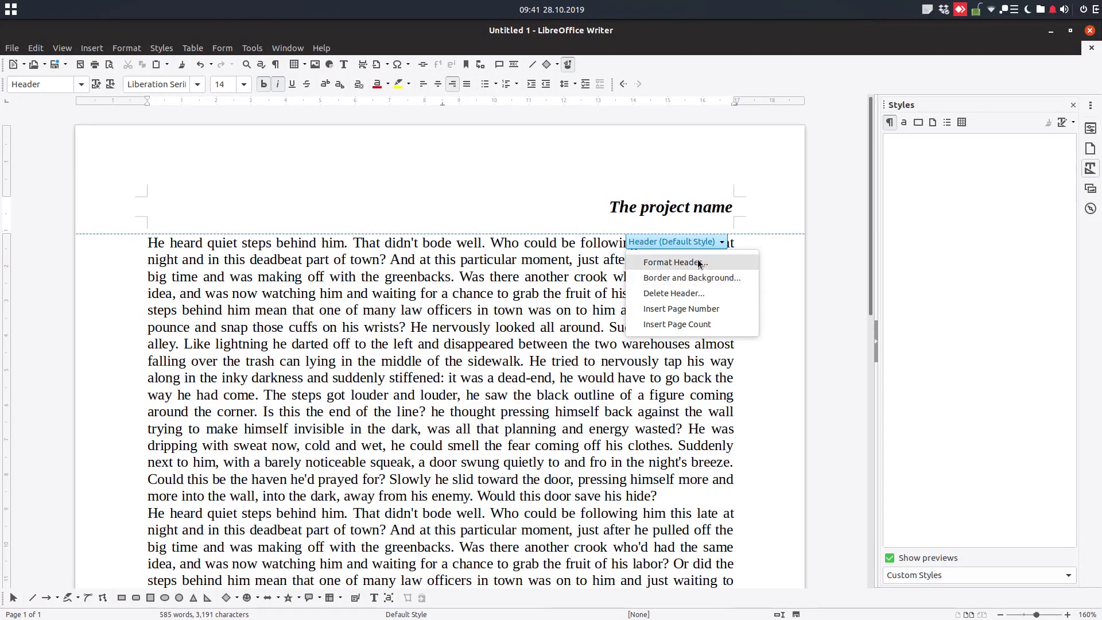
Open Format Header, toggling Header on and Same content on first page back unchanged.
click(699, 263)
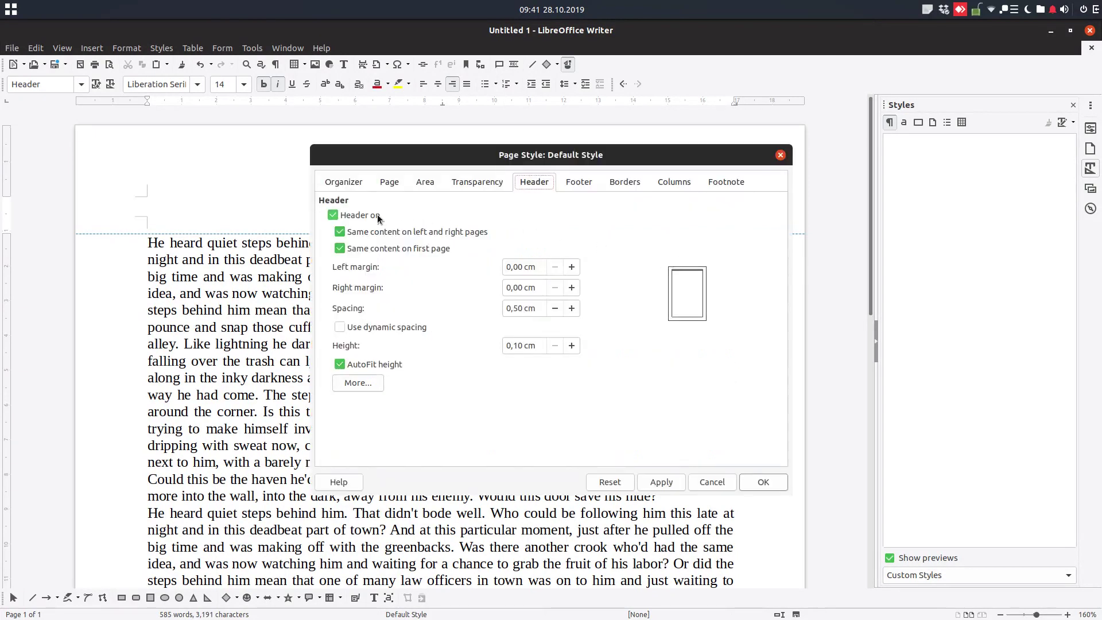
click(367, 214)
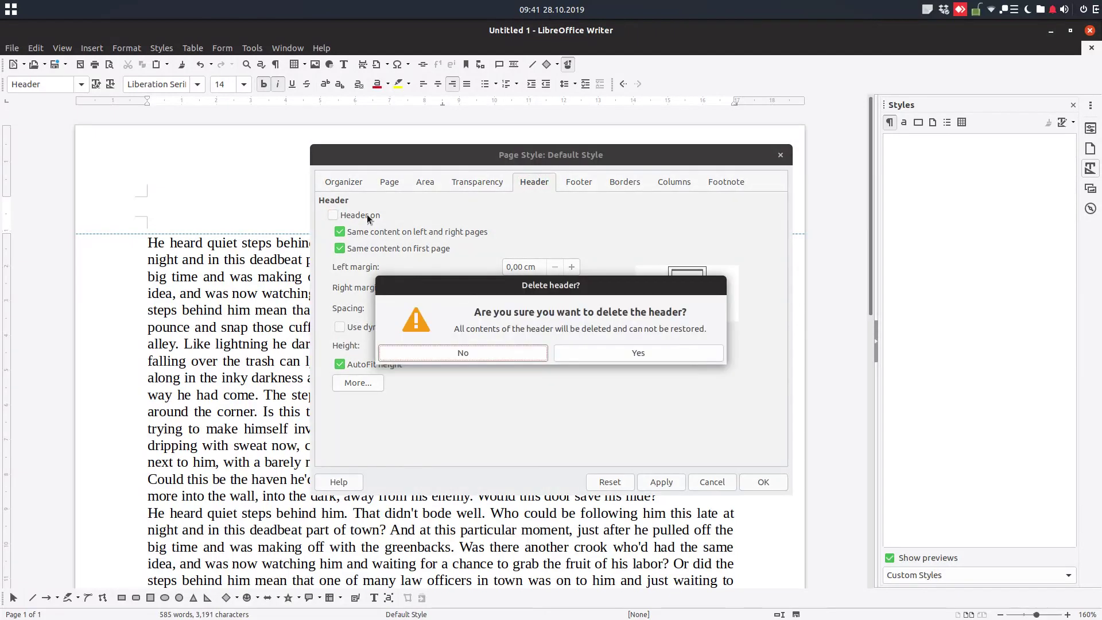
click(490, 350)
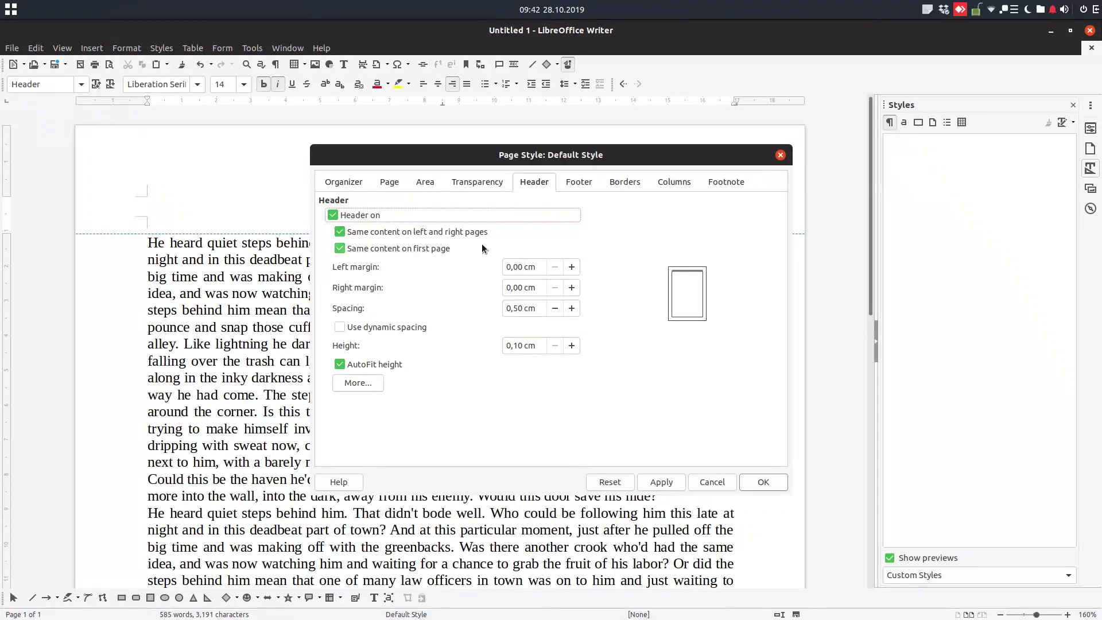
click(379, 250)
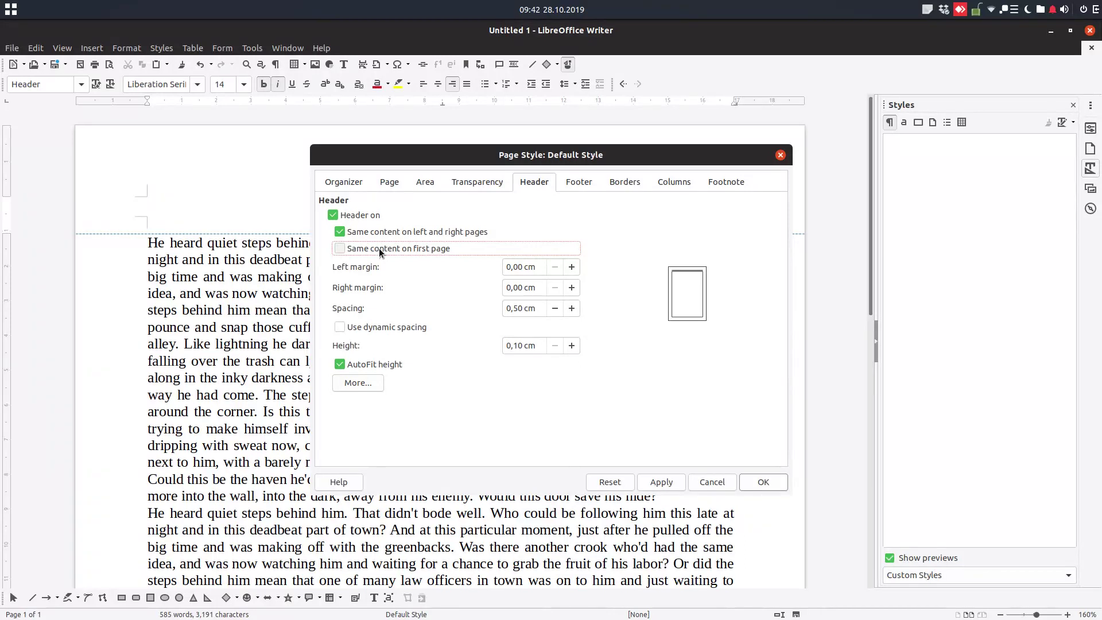
click(379, 248)
key(Tab)
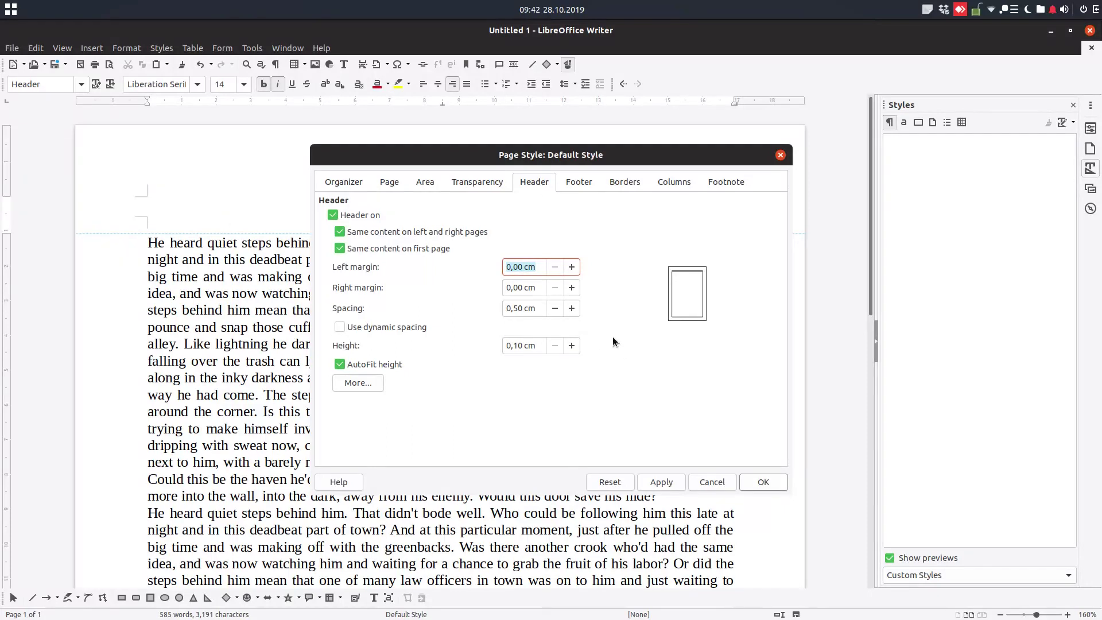
Enter 2 for the header's left and right margins and 3 cm for spacing.
text(2)
key(Tab)
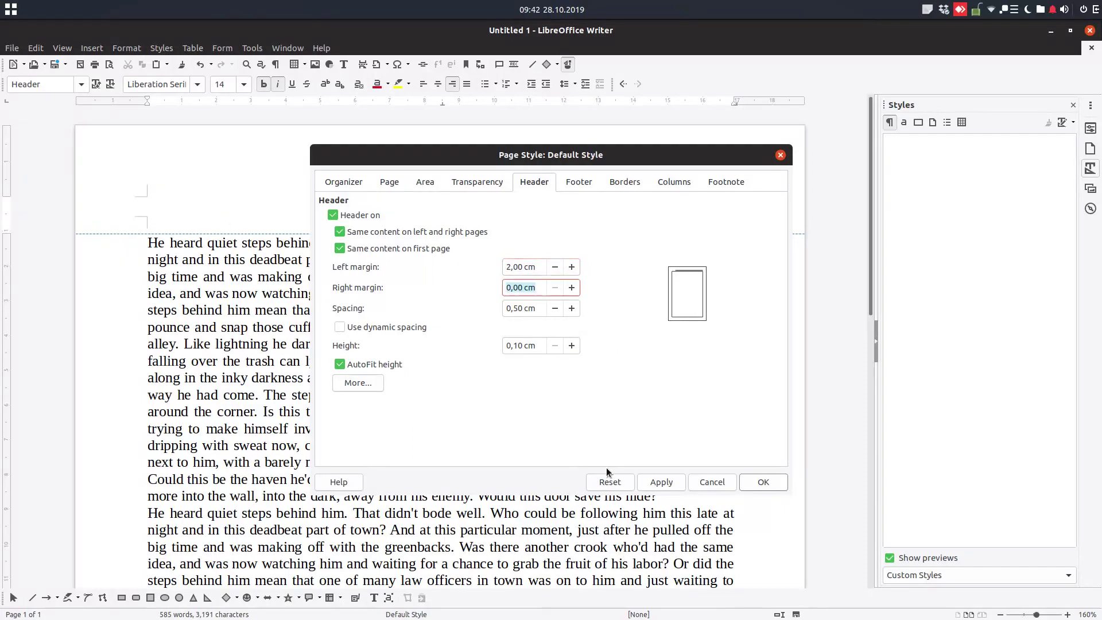
text(2)
key(Tab)
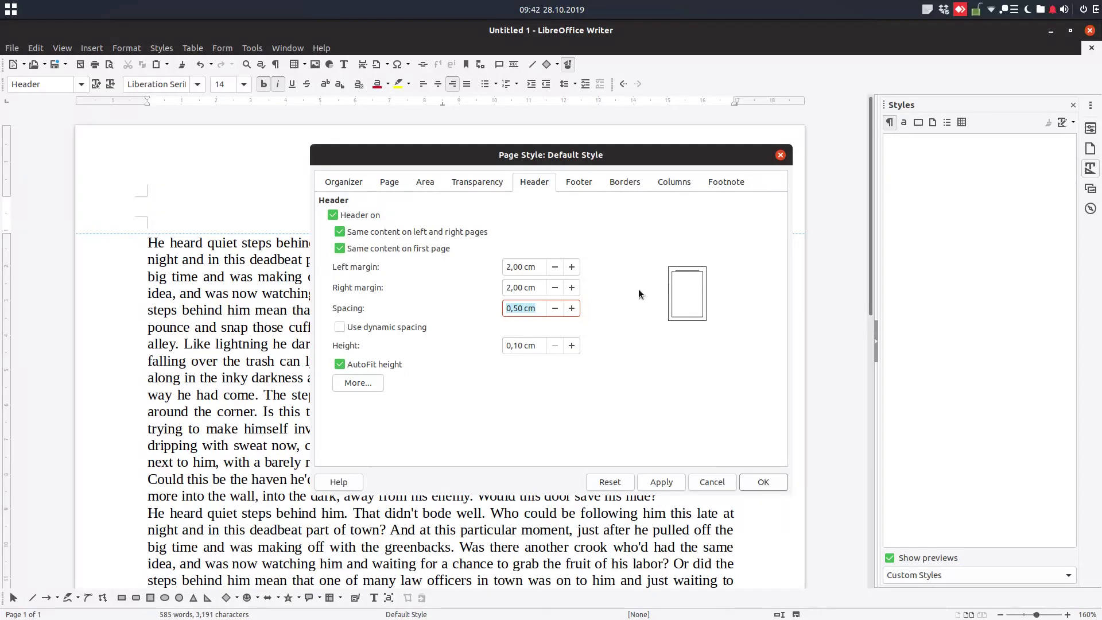
text(3)
key(Tab)
key(Tab)
text(3)
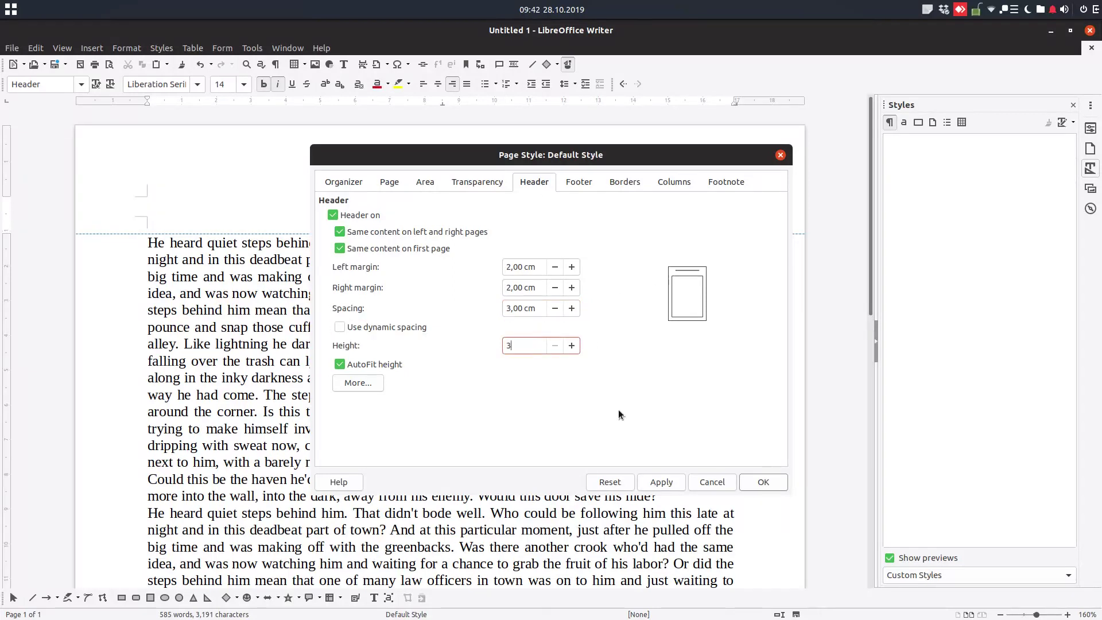
key(Tab)
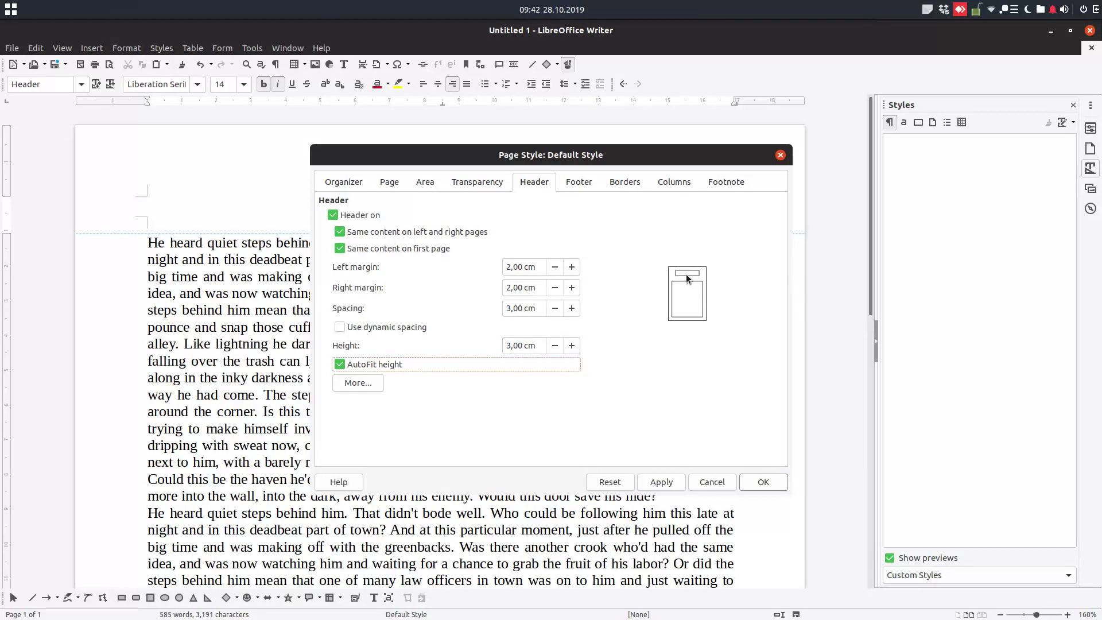
Change header height and spacing to 2 cm, apply and close the dialog.
click(534, 345)
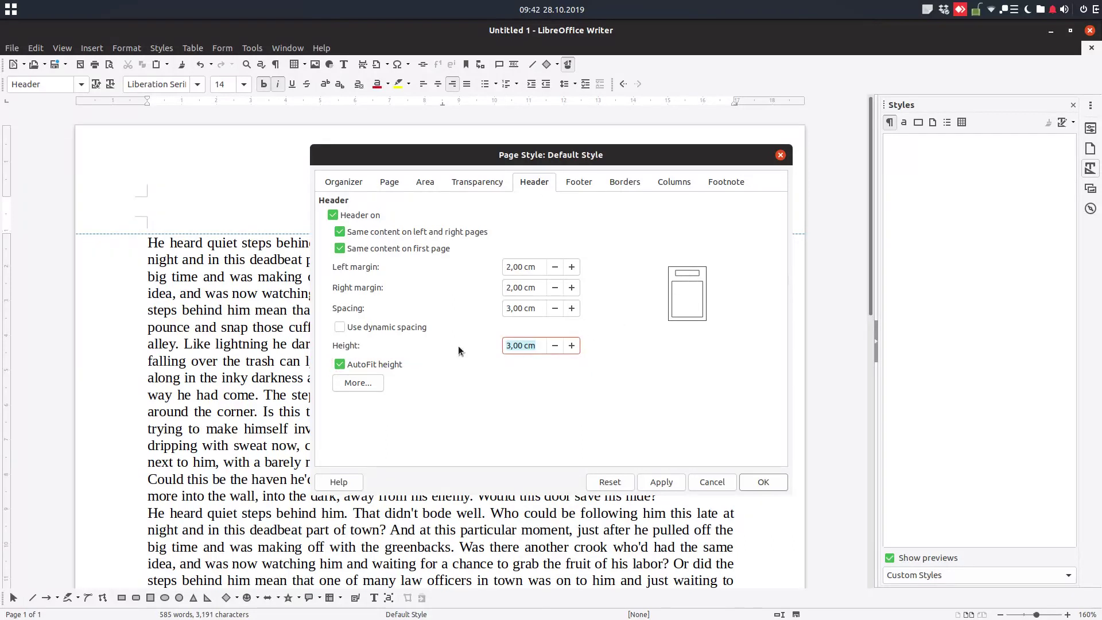
text(2)
key(Tab)
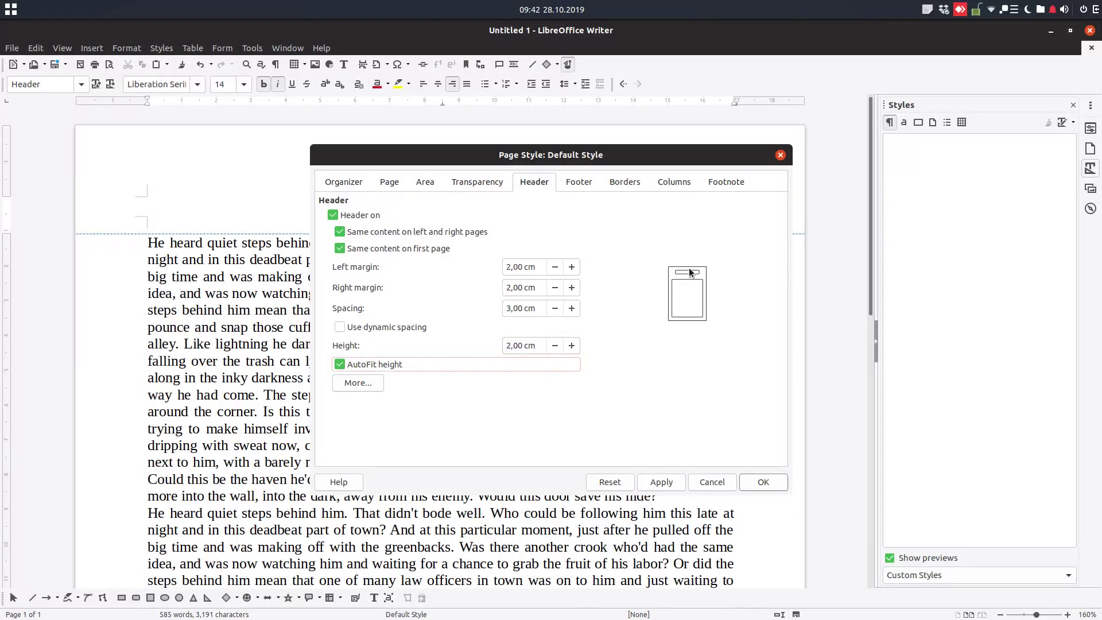
click(525, 308)
text(2)
key(Tab)
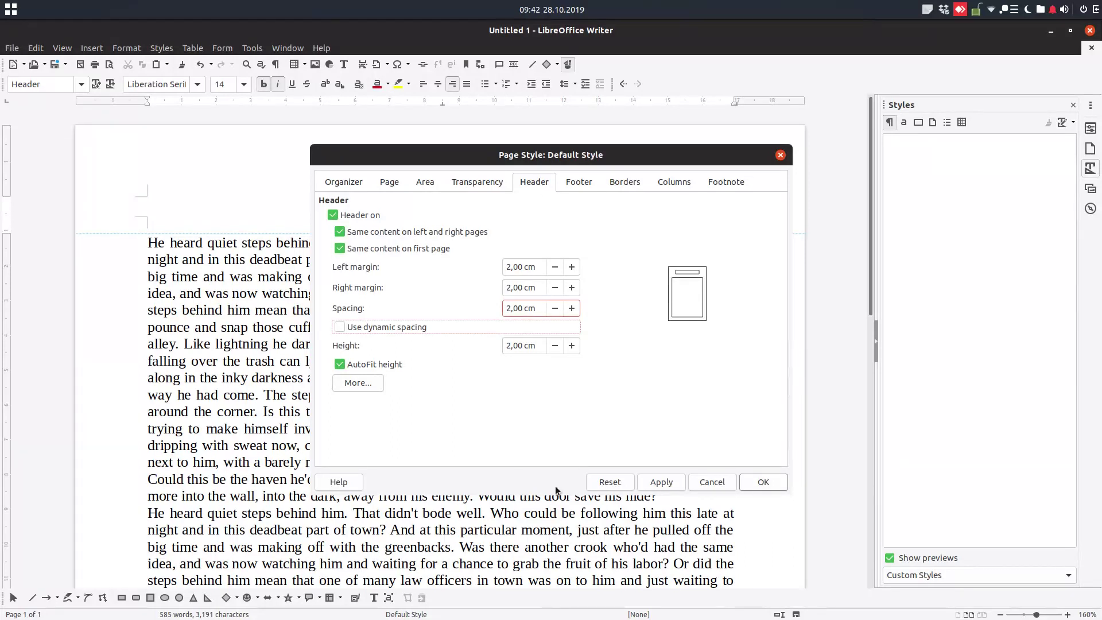
click(682, 484)
click(748, 482)
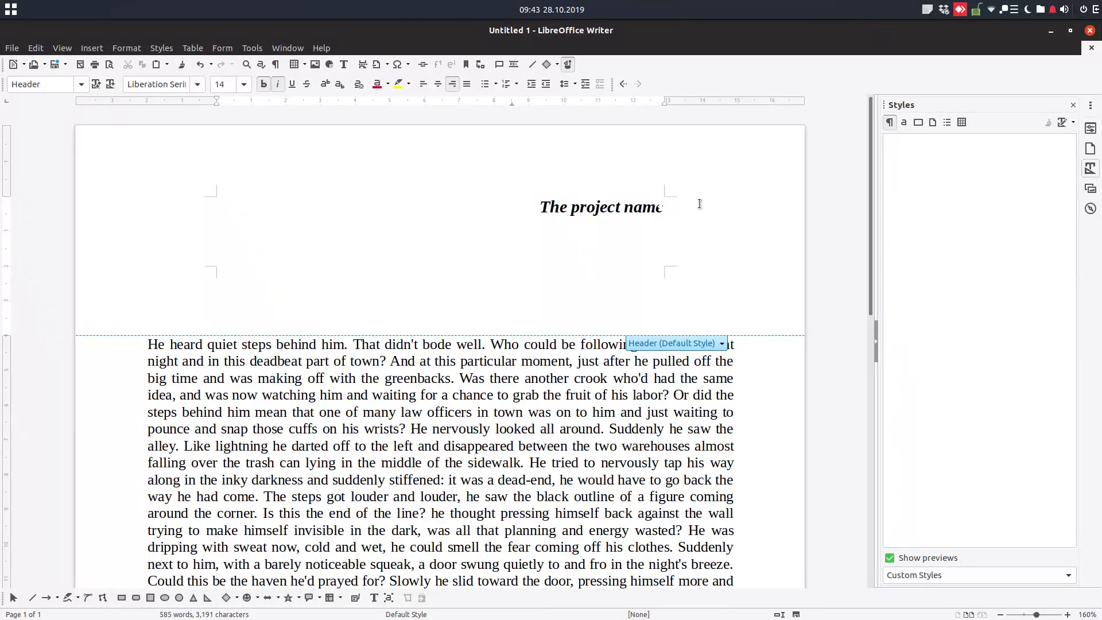
click(568, 393)
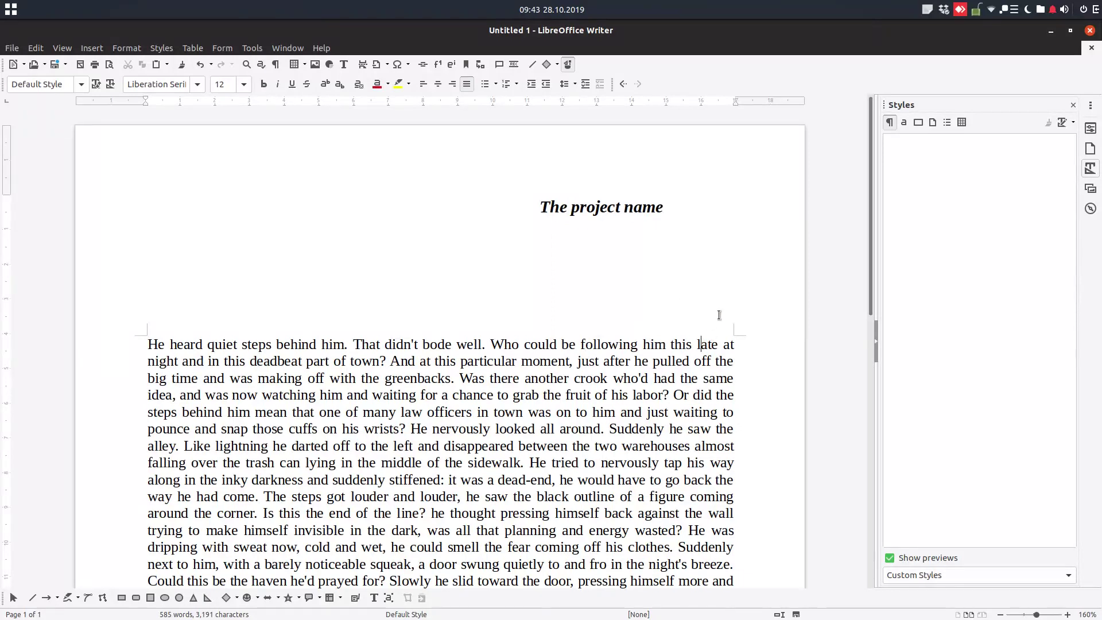
click(642, 208)
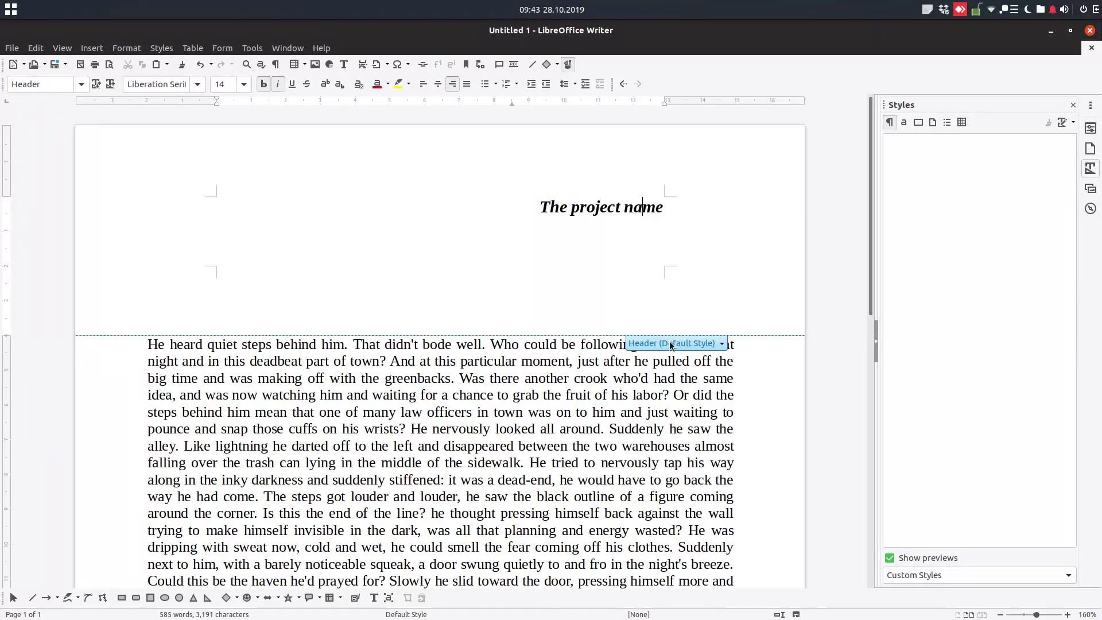
In Format Header, enter 0,5 cm for left margin, right margin, spacing and height, then apply.
click(669, 343)
click(675, 361)
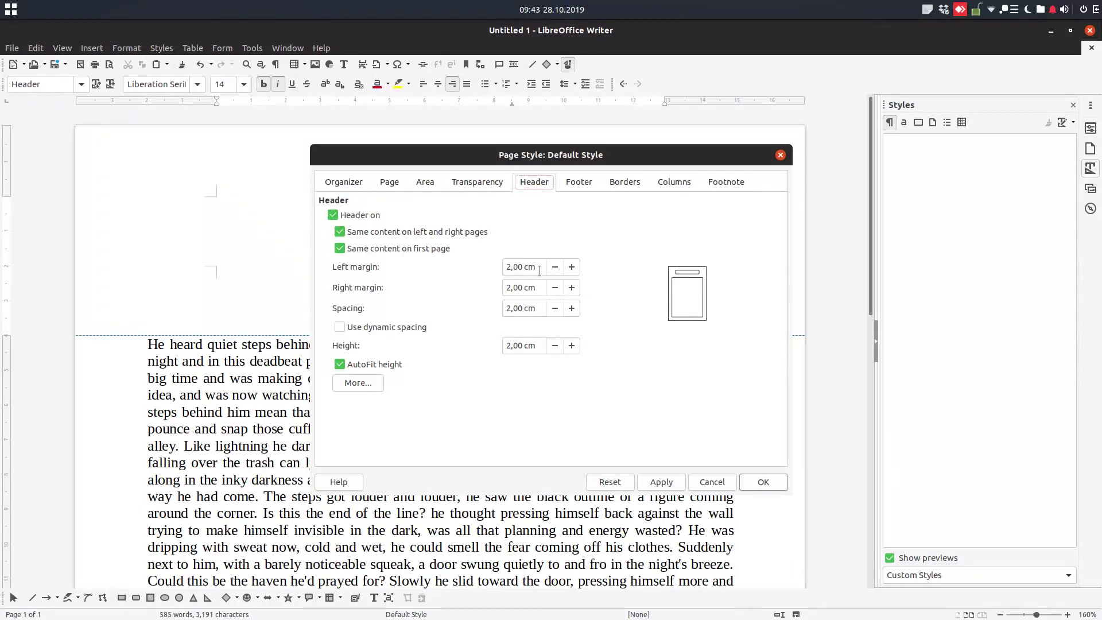
click(540, 270)
text(0.35)
key(Tab)
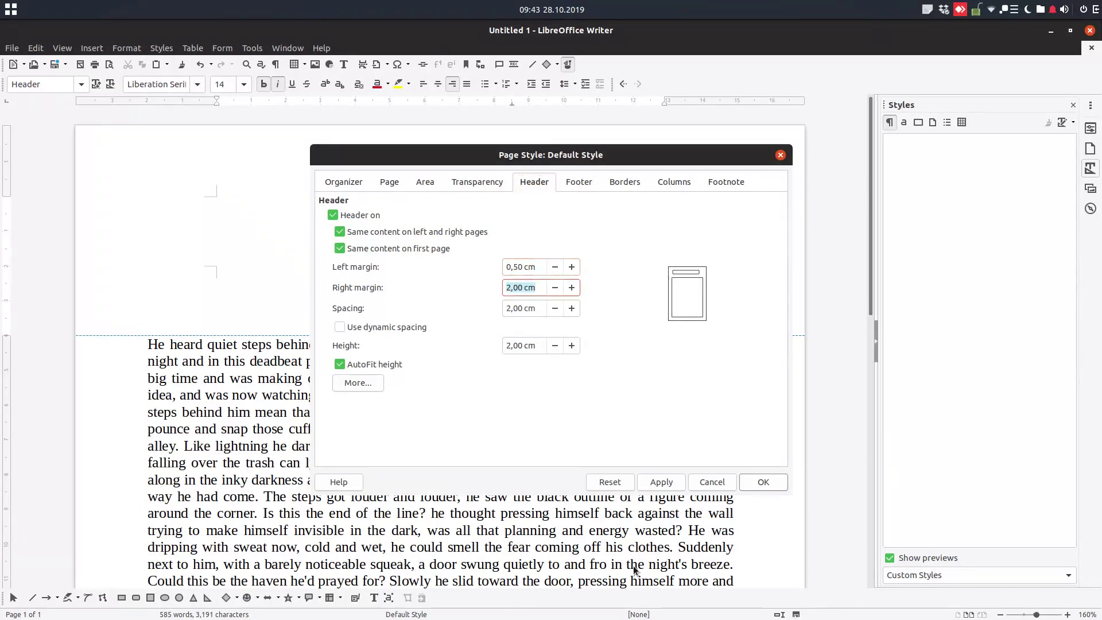
text(0,5)
key(Tab)
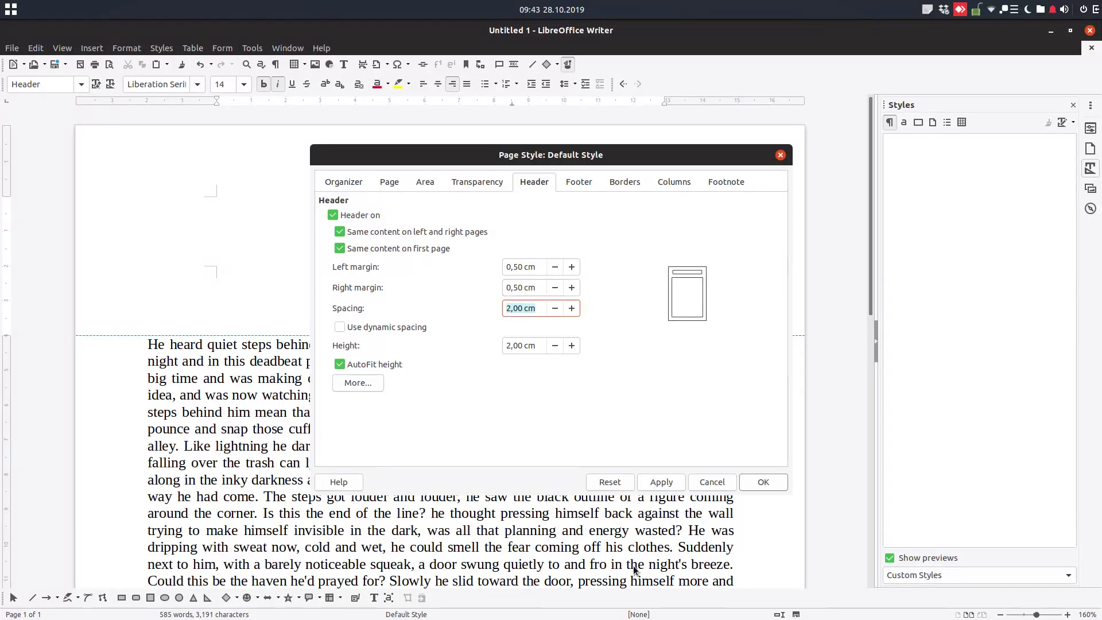
text(0,5)
key(Tab)
text(0)
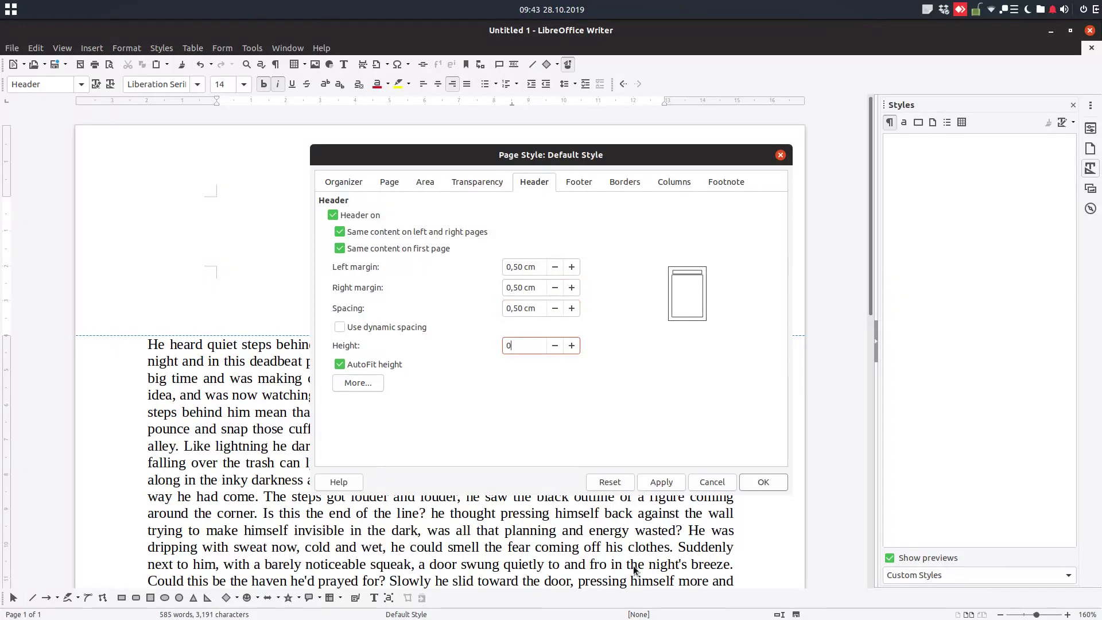
key(Tab)
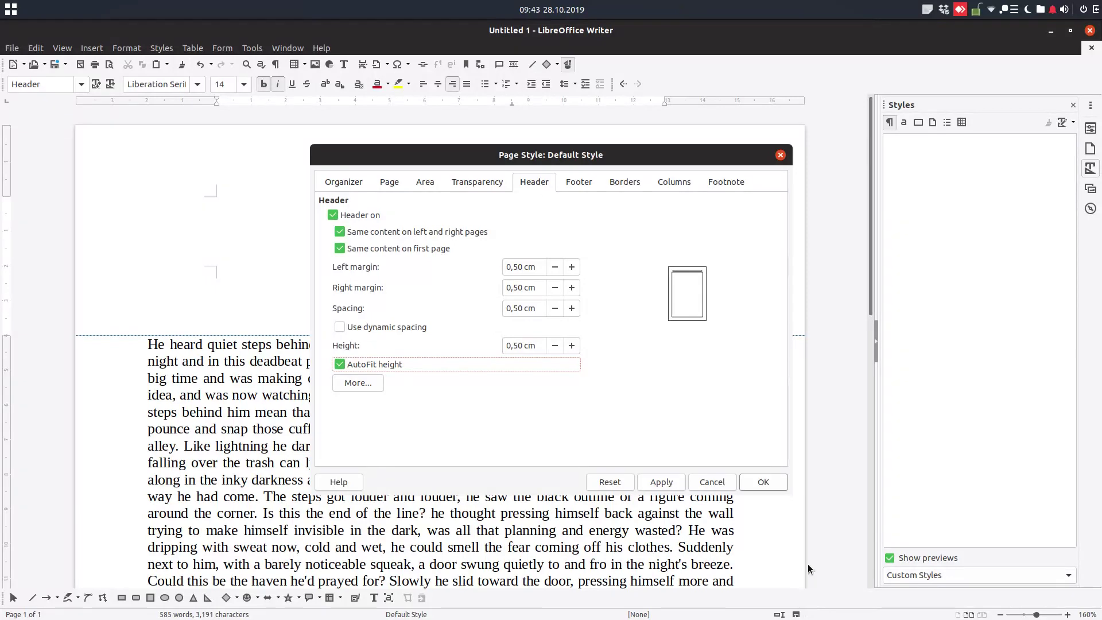
click(662, 483)
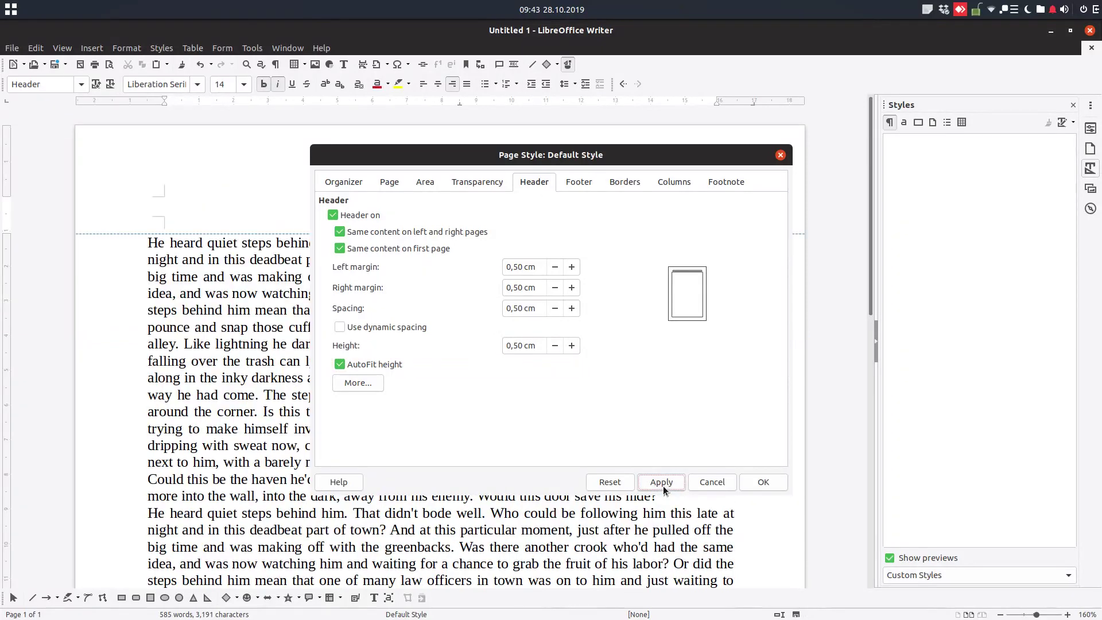
click(759, 482)
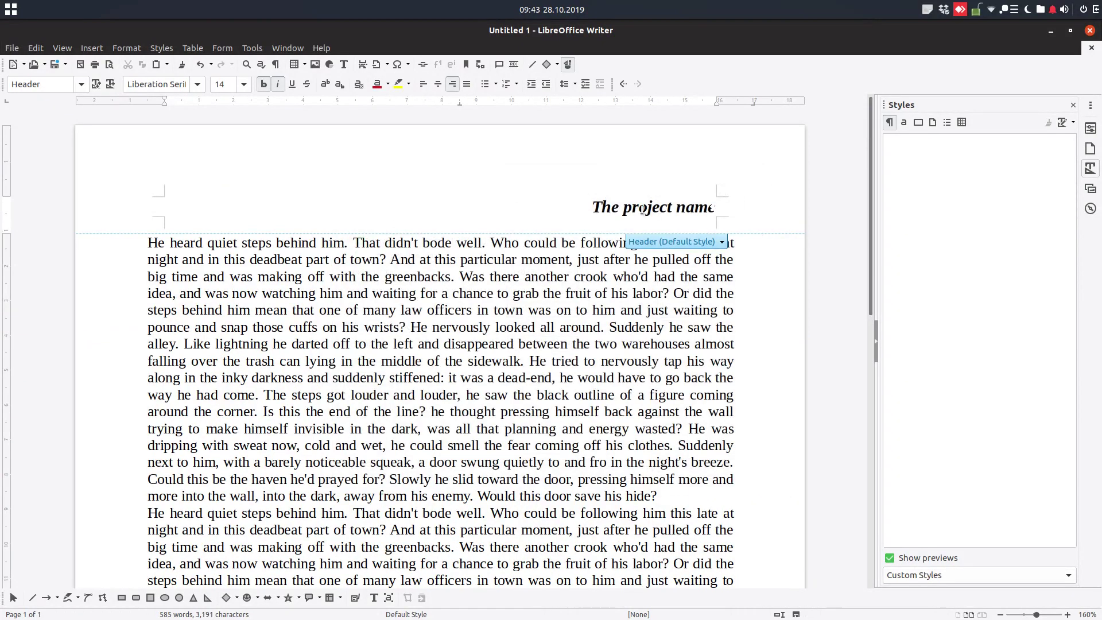
Apply the top-and-bottom border preset and make the bottom line crimson at 0.55 pt.
click(662, 242)
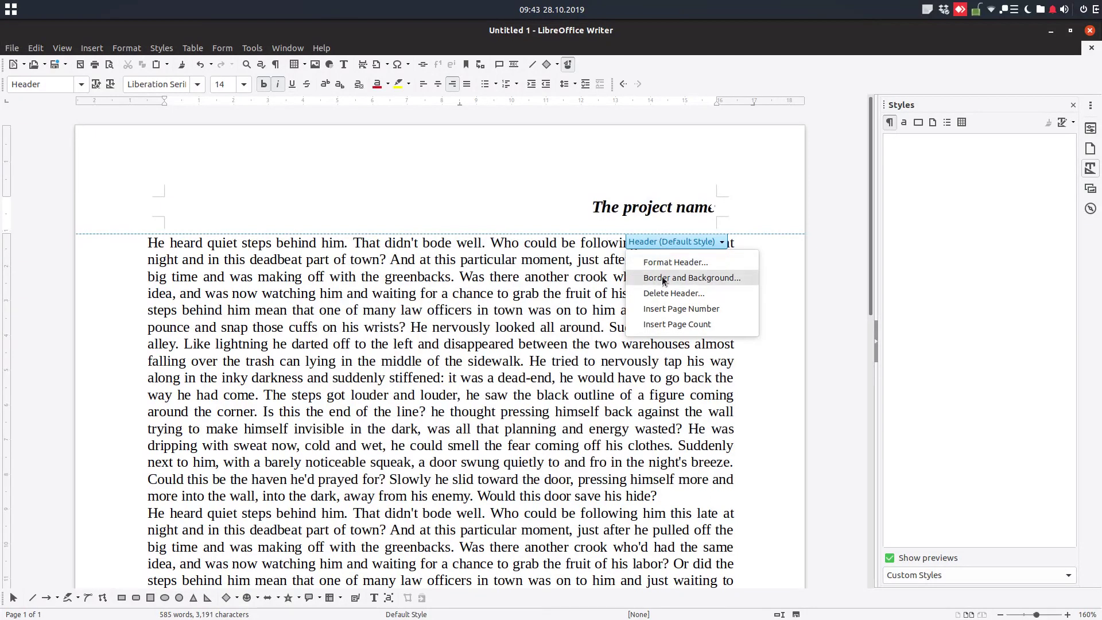
click(665, 277)
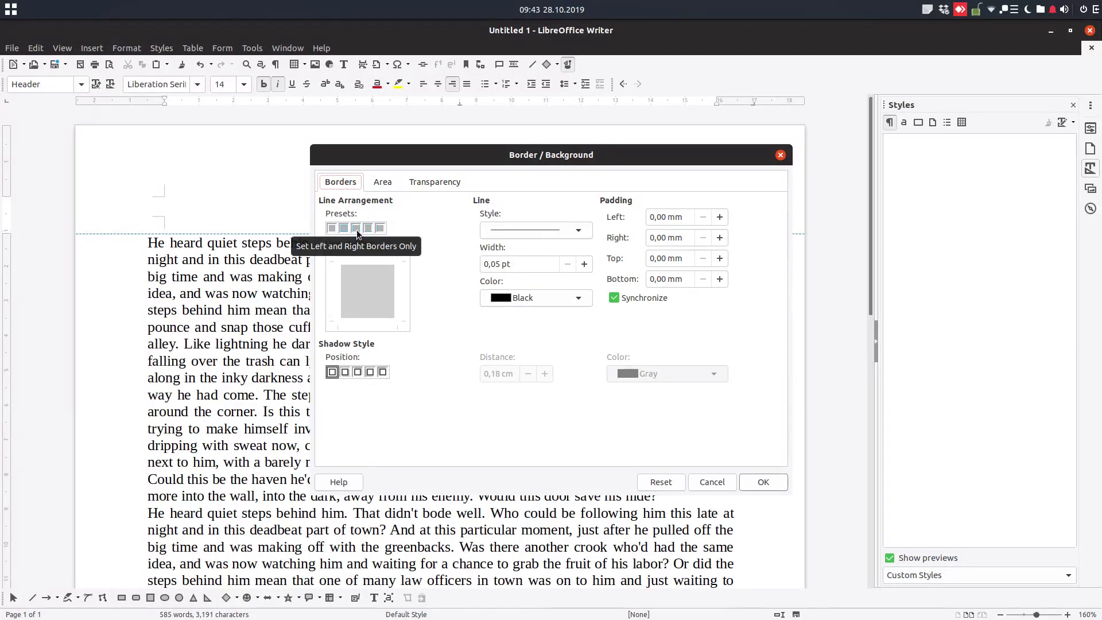
click(368, 229)
click(377, 322)
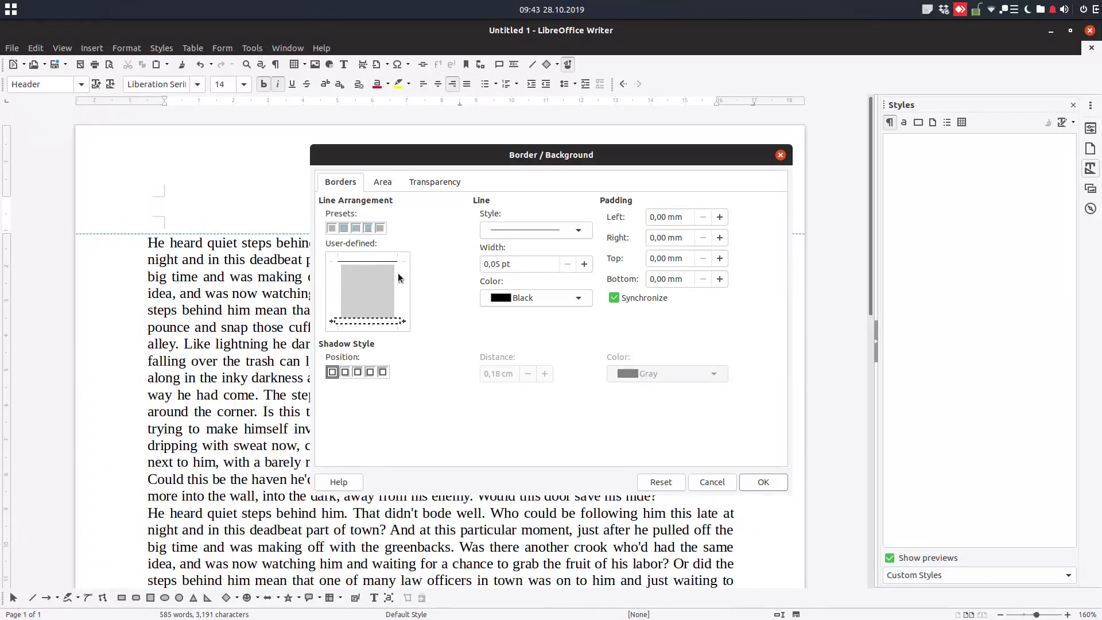
click(509, 298)
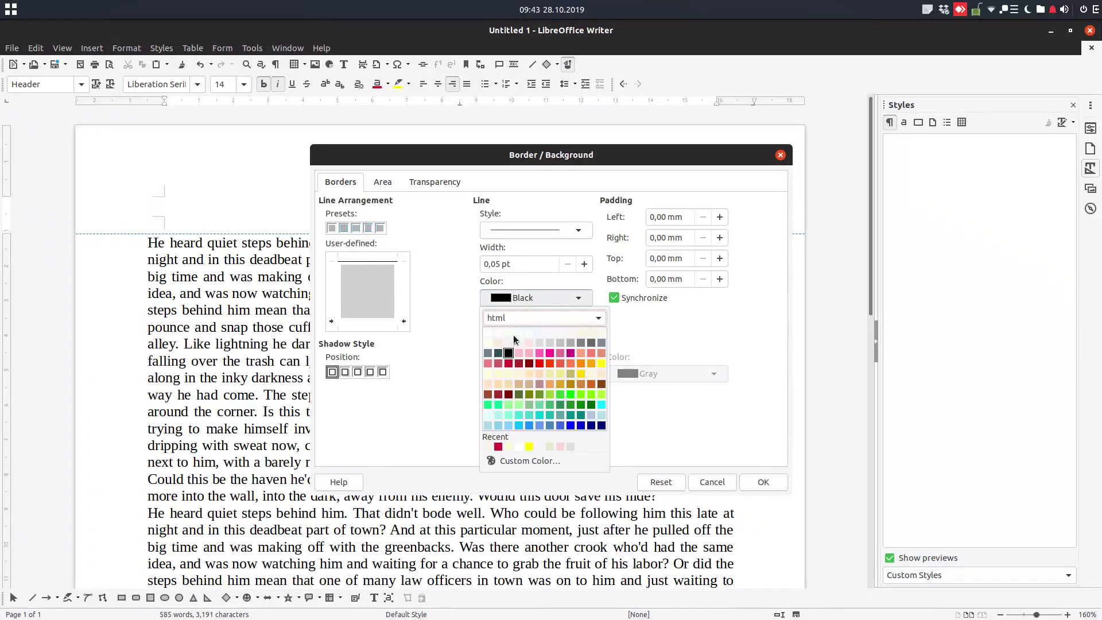
click(519, 366)
click(585, 265)
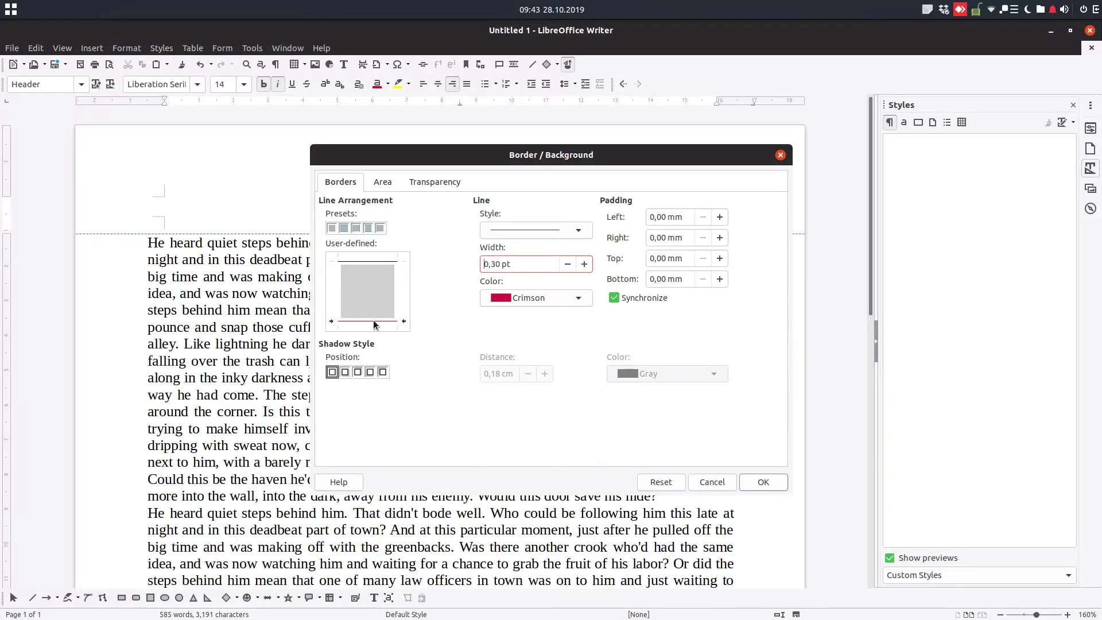
click(583, 263)
click(759, 483)
click(640, 327)
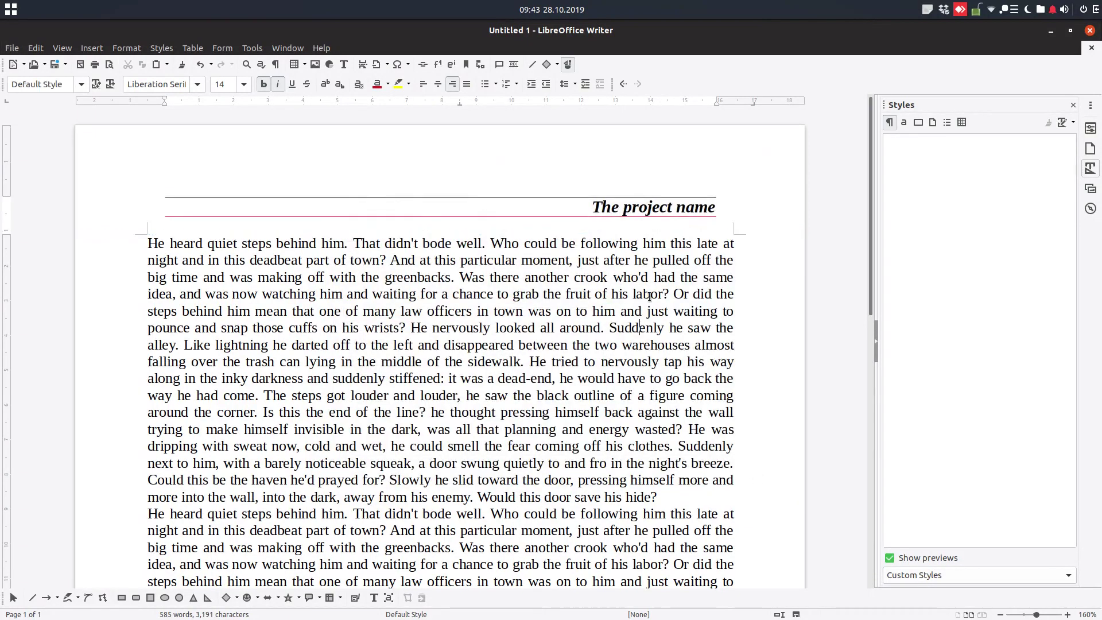
In Border and Background, keep only a crimson 0,55 pt bottom border line.
click(639, 206)
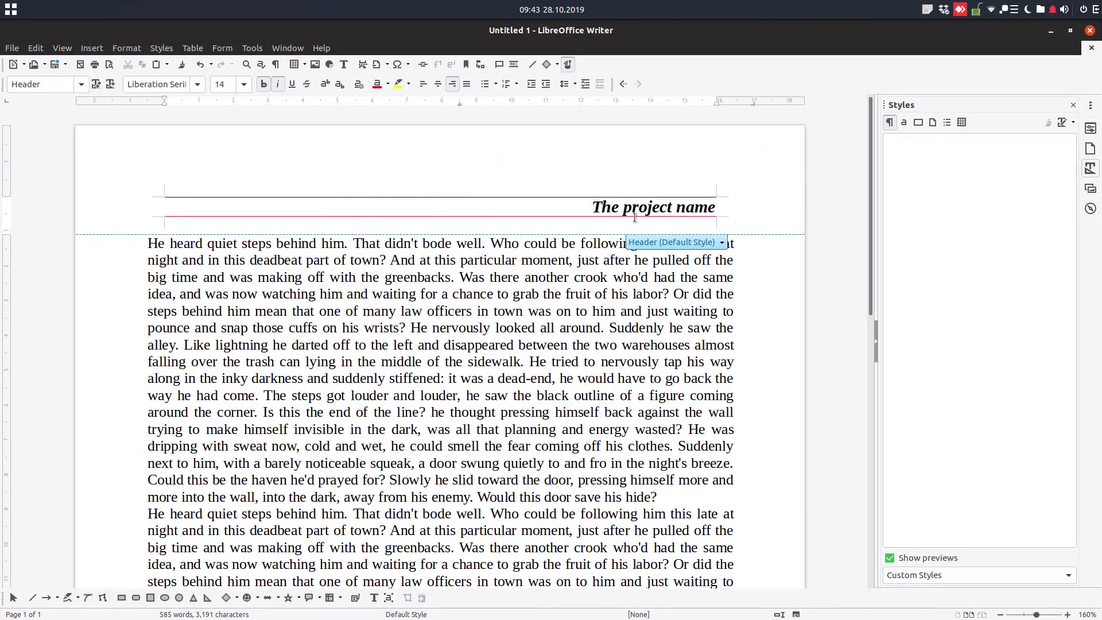
click(654, 242)
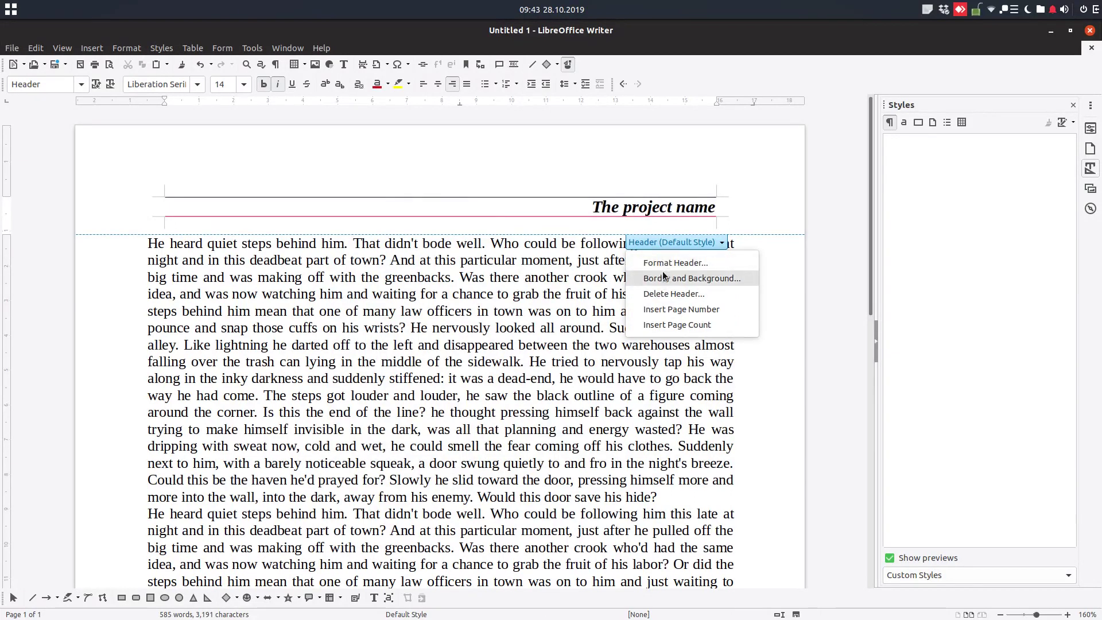
click(664, 278)
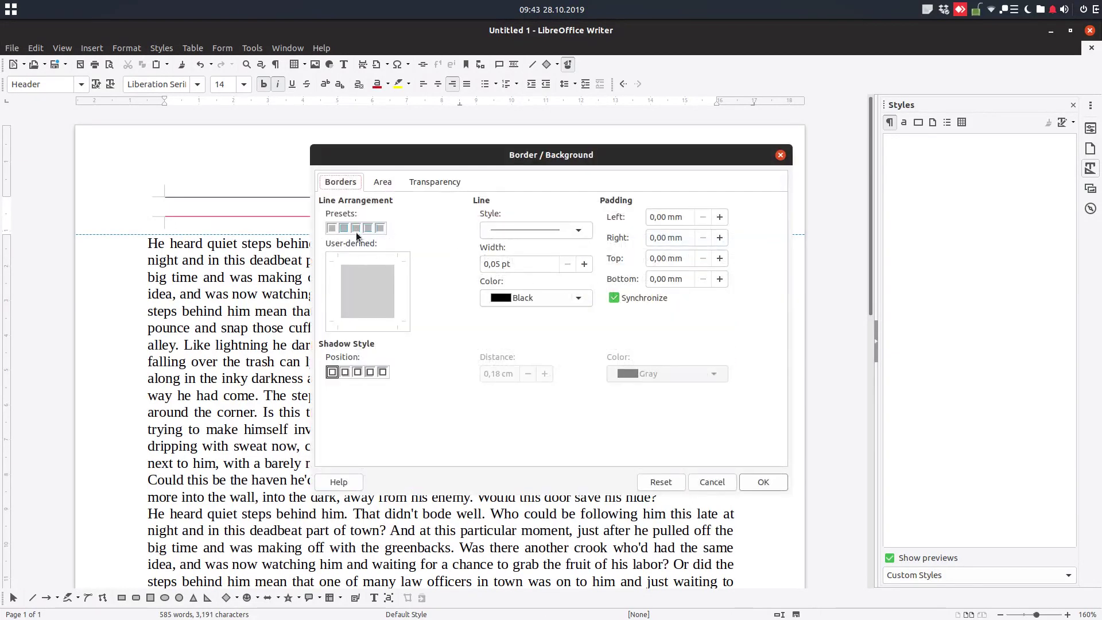
click(368, 230)
click(372, 322)
click(372, 322)
click(562, 302)
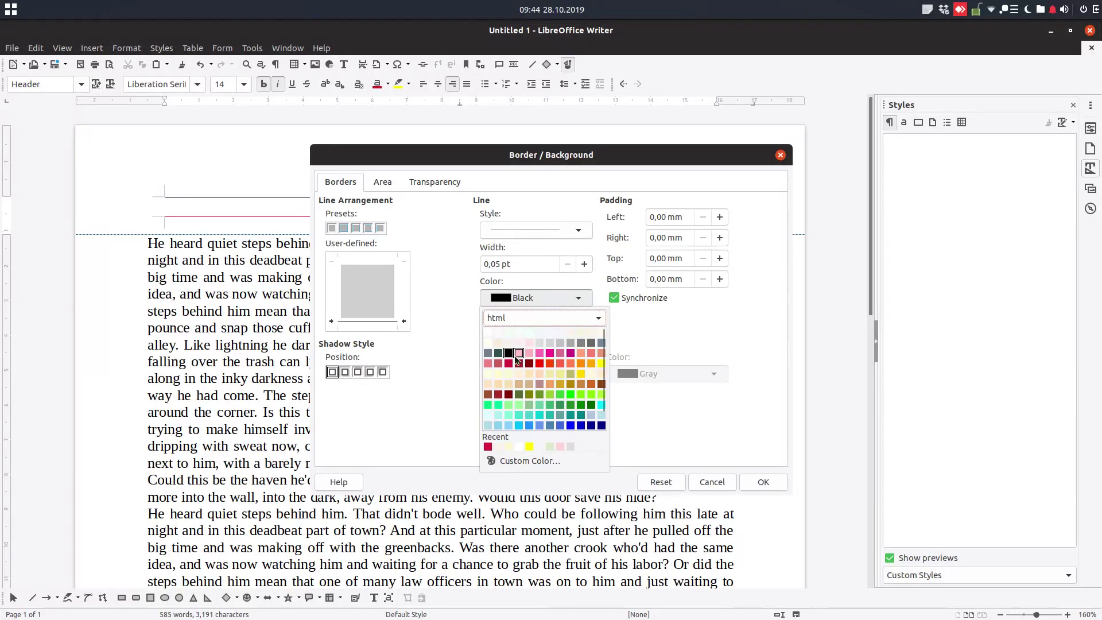
click(509, 364)
click(386, 322)
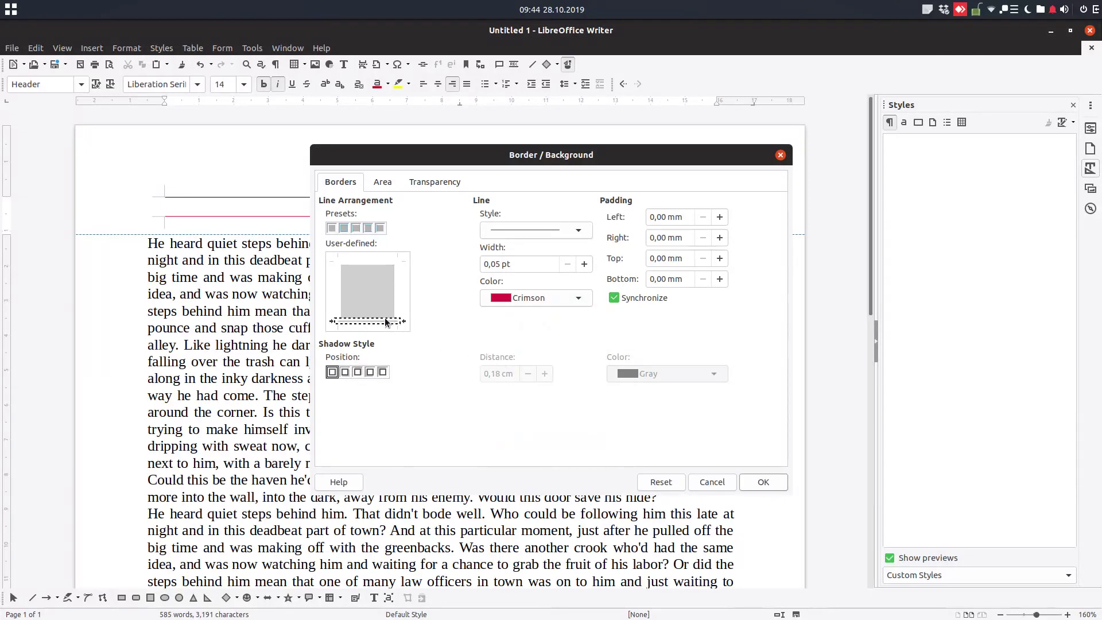
click(499, 297)
click(509, 364)
click(584, 264)
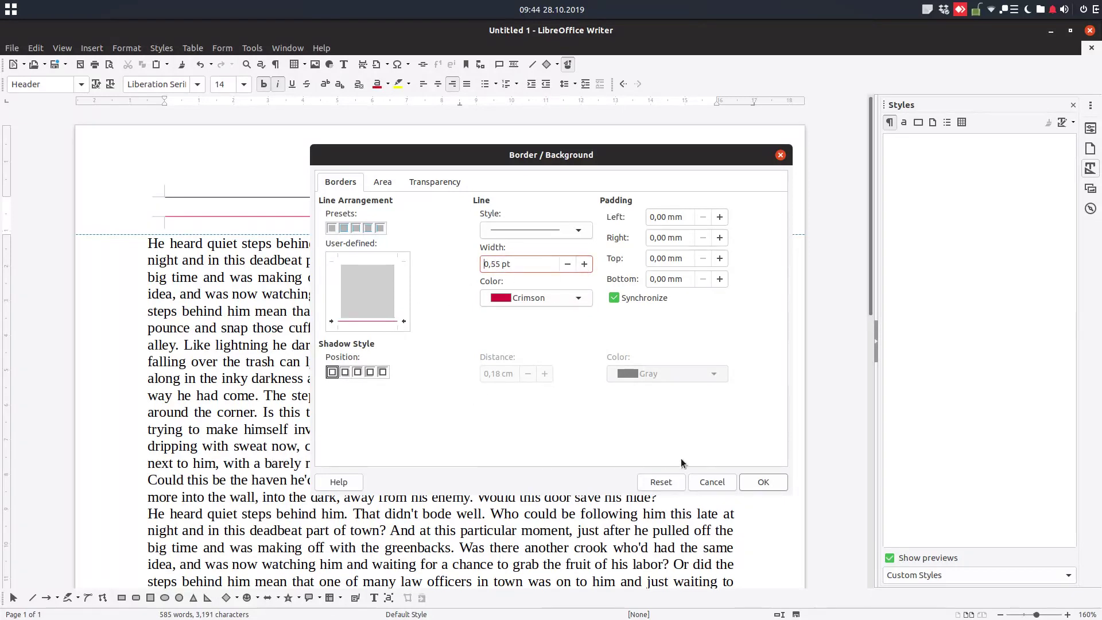
click(374, 261)
click(762, 482)
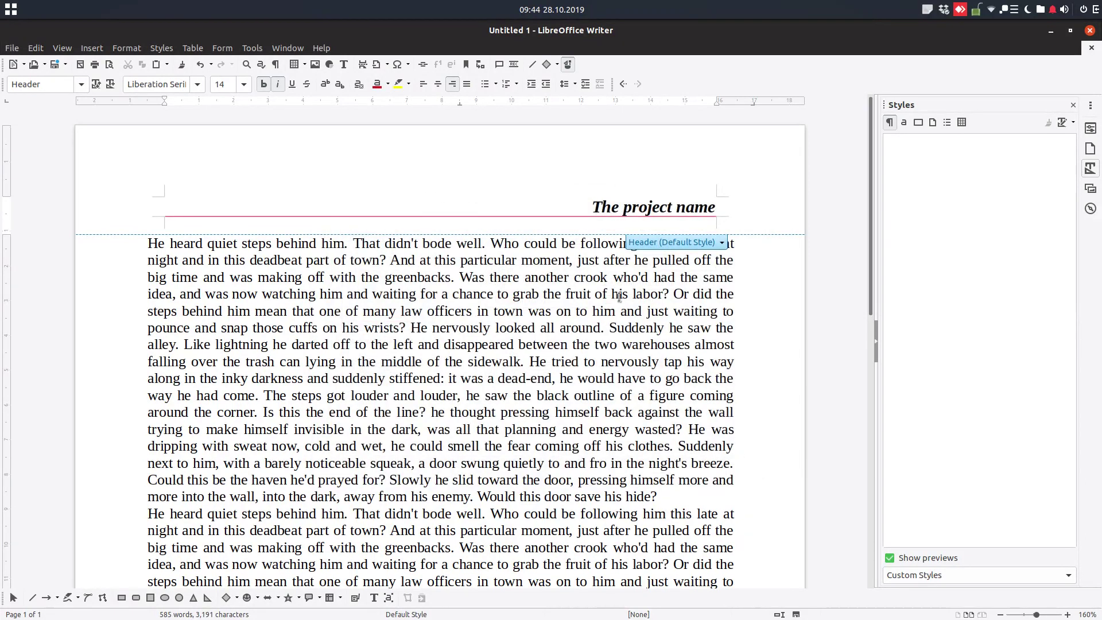
Check the header border in Print Preview, then close the preview.
click(618, 316)
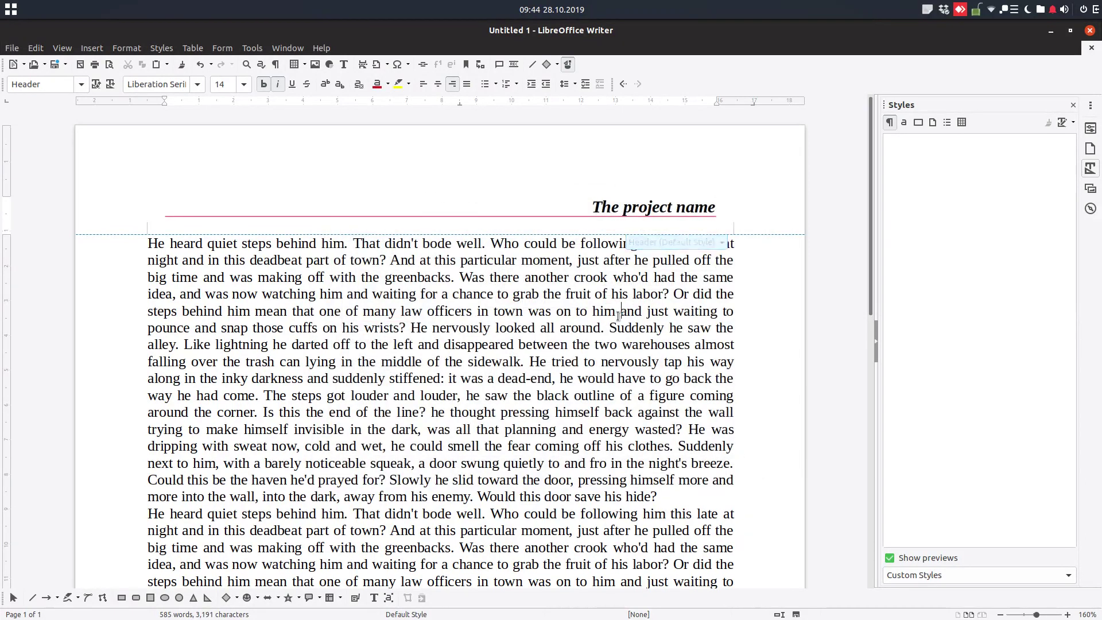
key(ctrl+shift+o)
scroll(618, 316, up, 5)
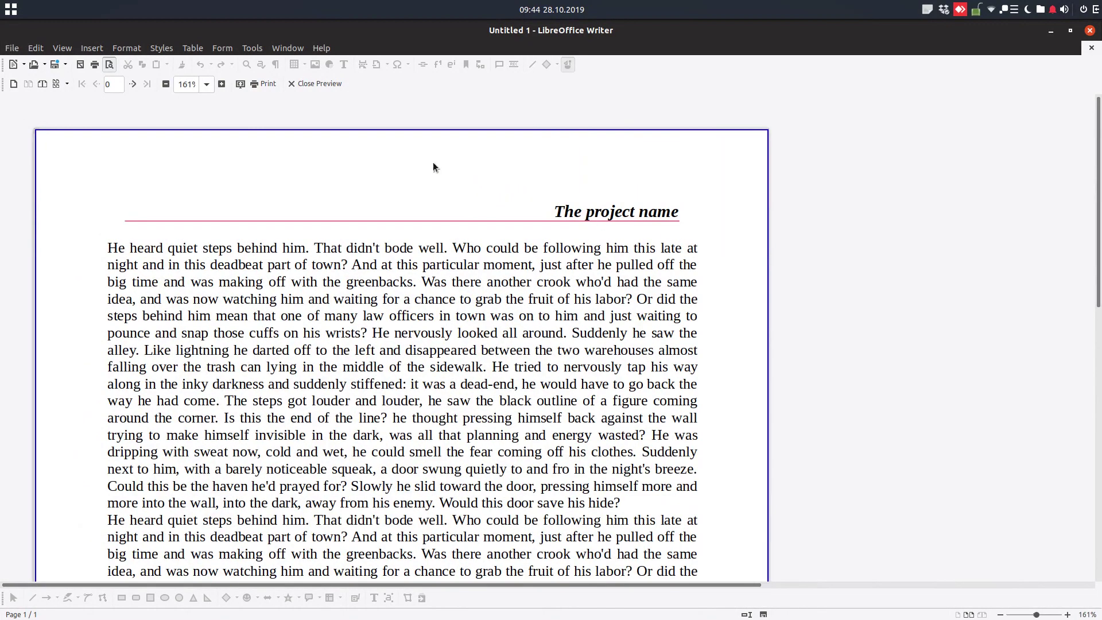
click(315, 84)
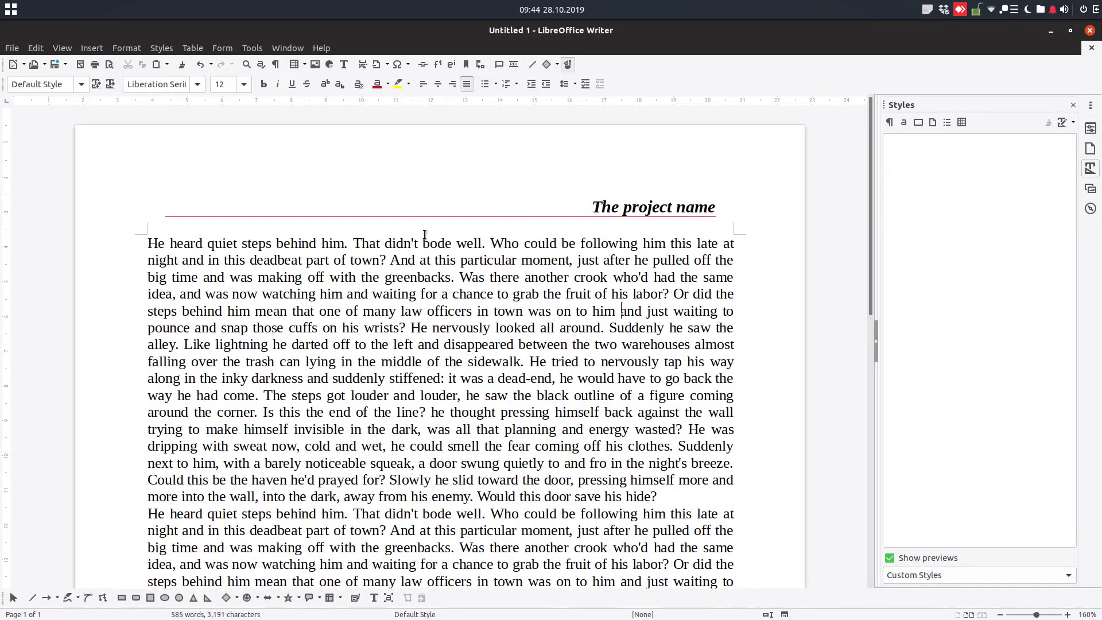
Fill the header background with the solid pale green colour f0fff0.
click(578, 211)
click(644, 243)
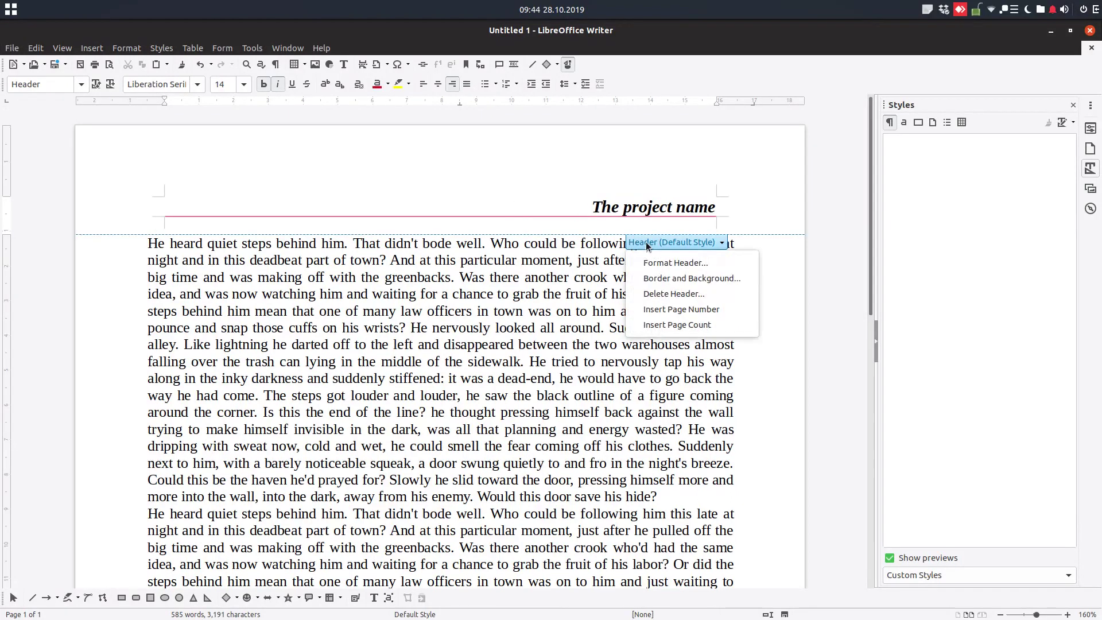
click(646, 281)
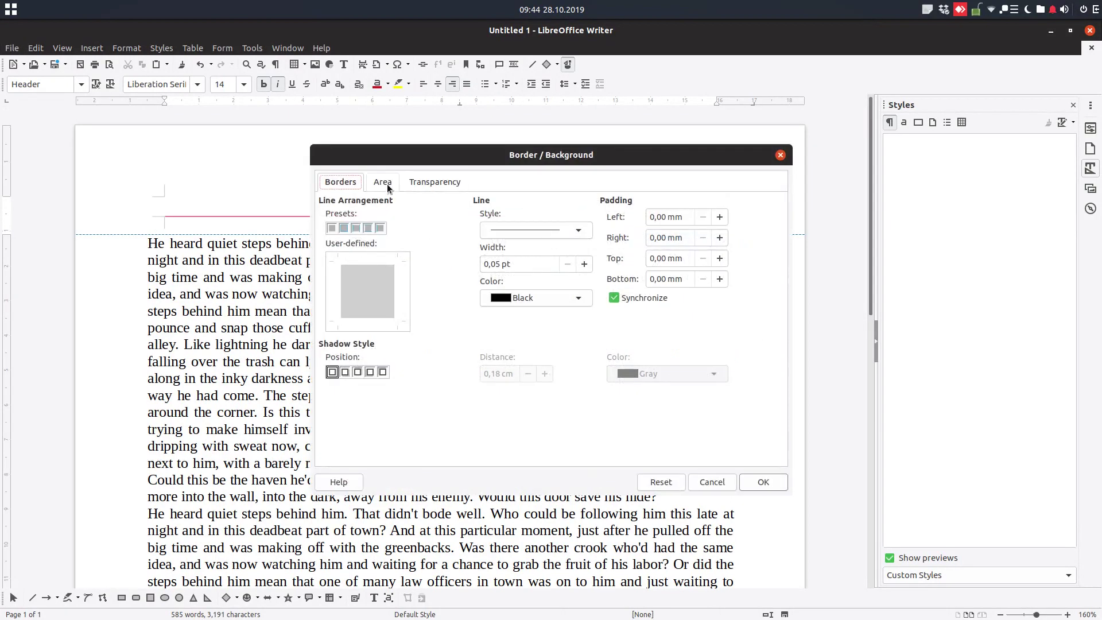
click(388, 188)
click(456, 207)
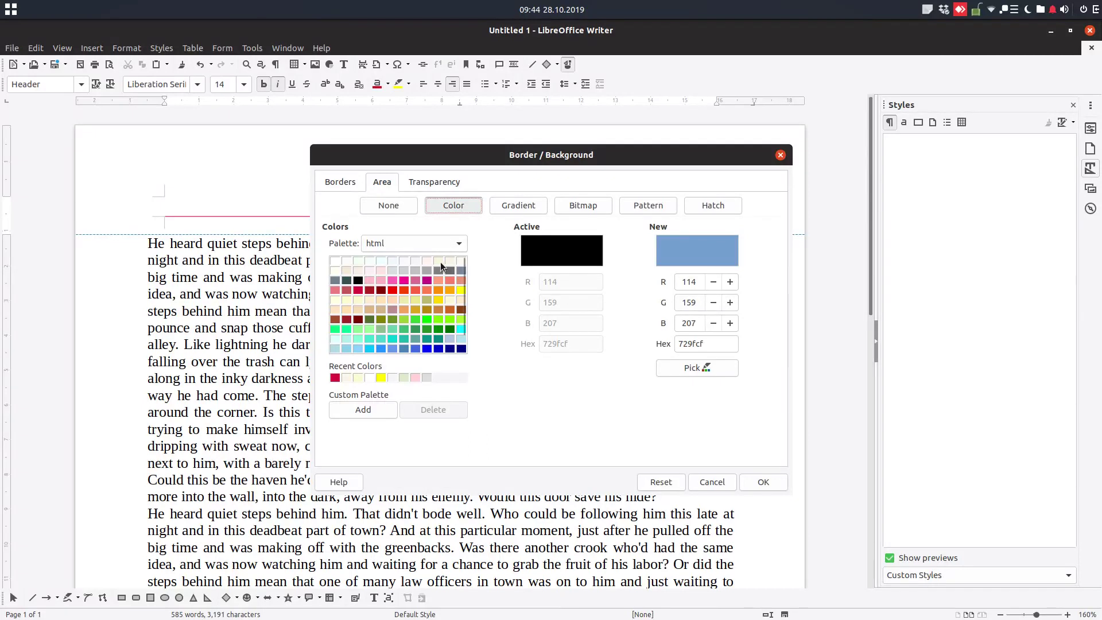
click(354, 261)
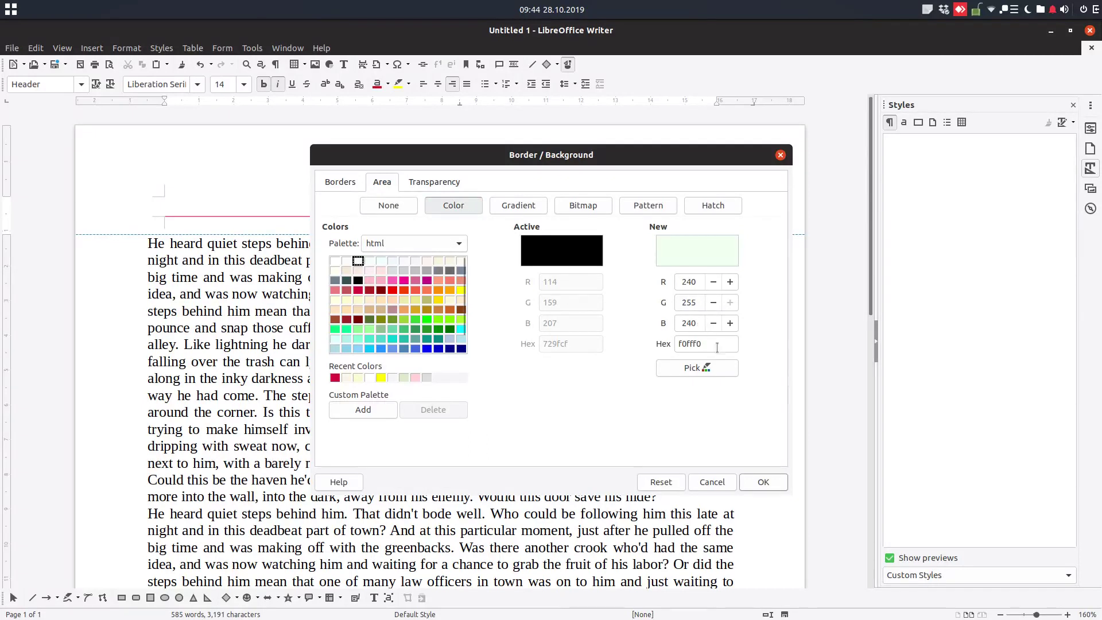
click(763, 483)
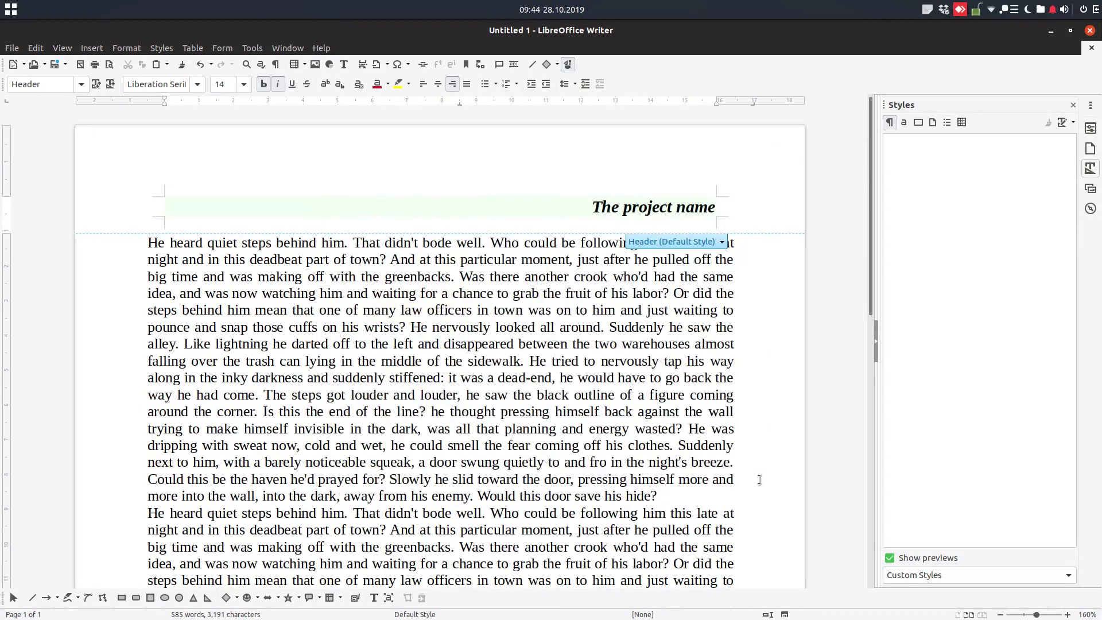
Replace the header background with the white-to-grey gradient rotated to 359°.
click(703, 243)
click(701, 279)
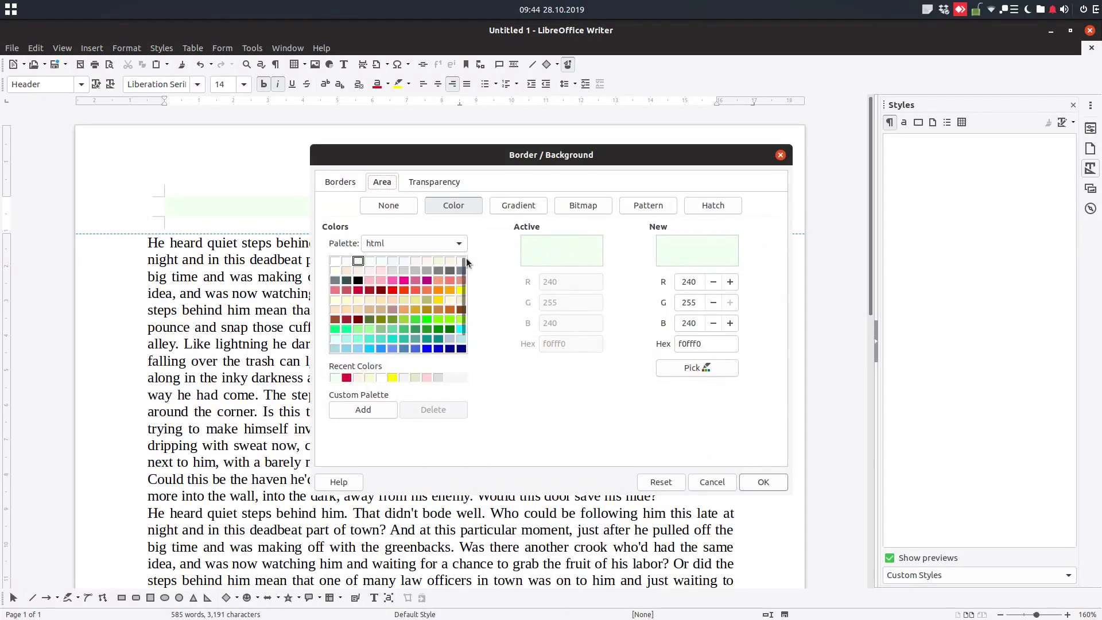
click(513, 208)
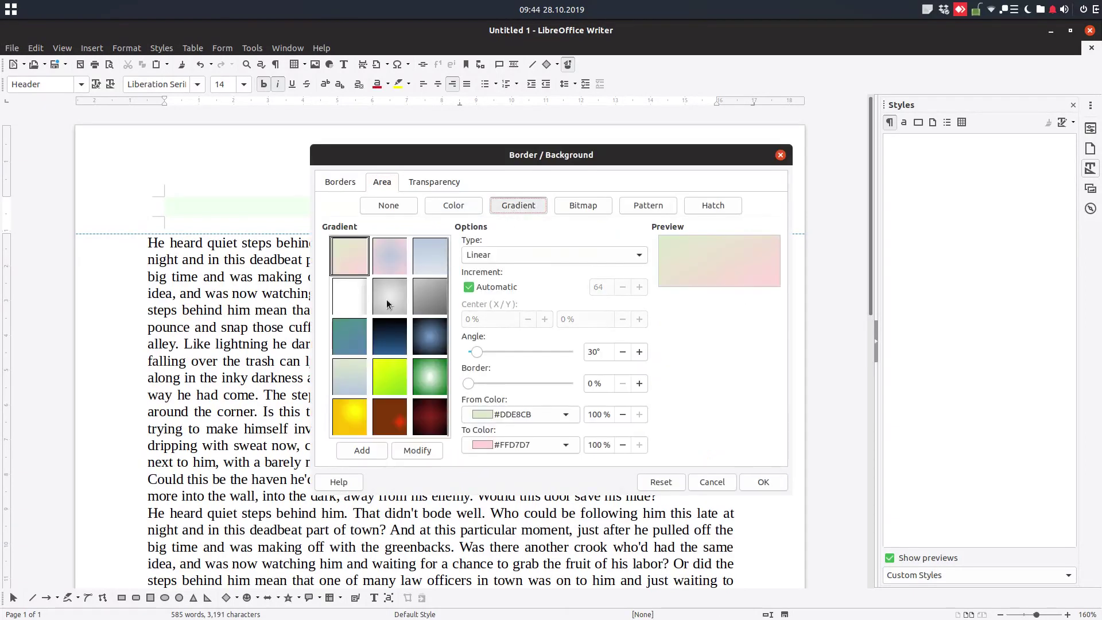
click(358, 303)
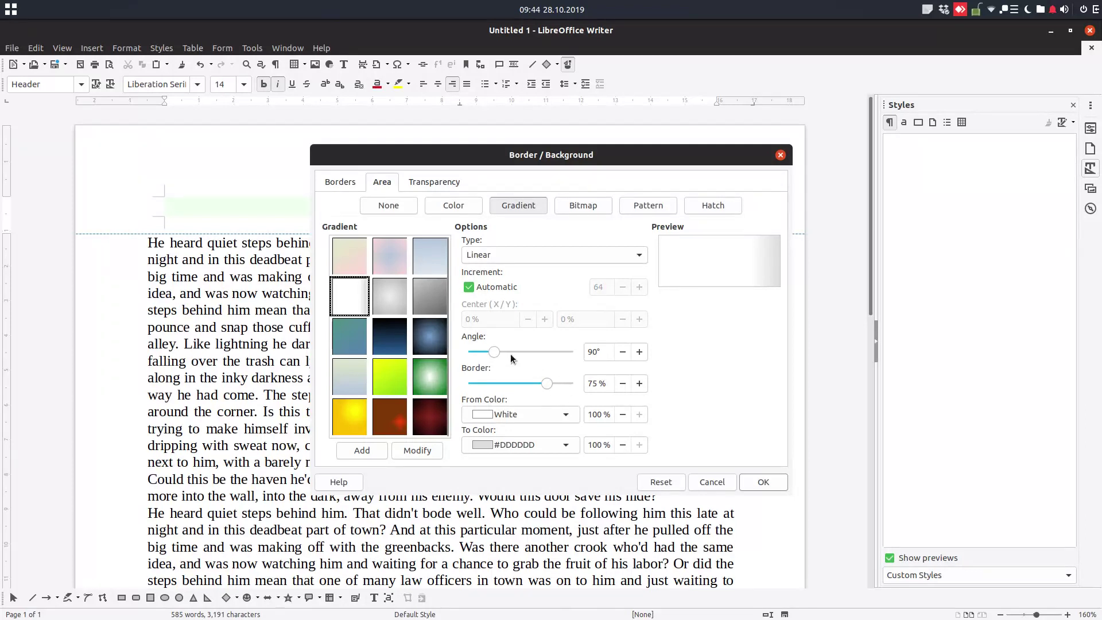
drag(494, 351, 591, 349)
click(762, 481)
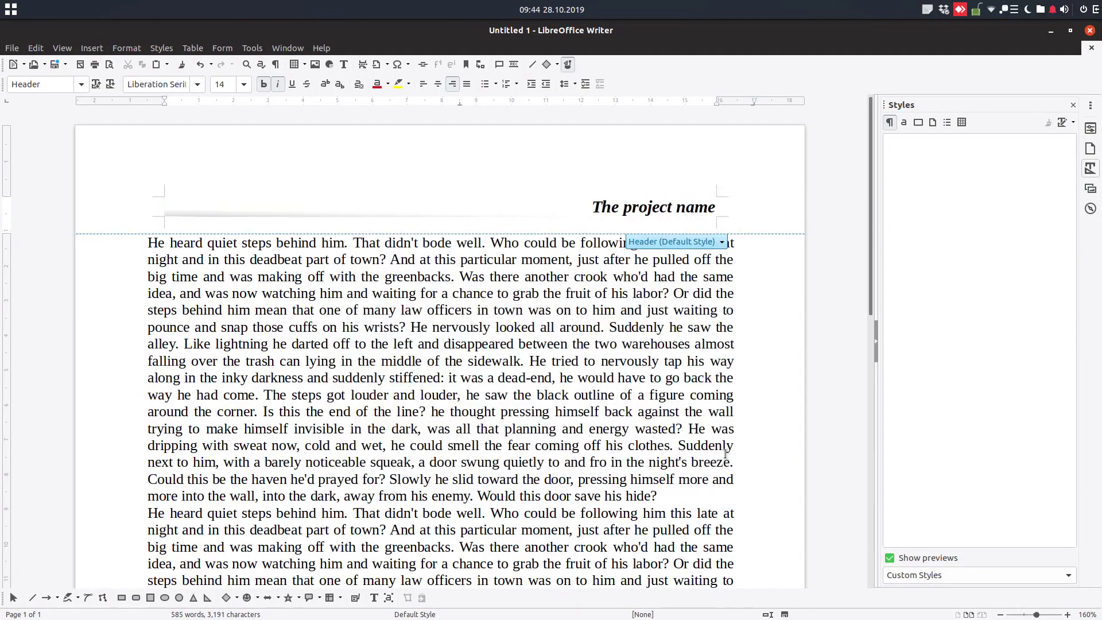
click(549, 326)
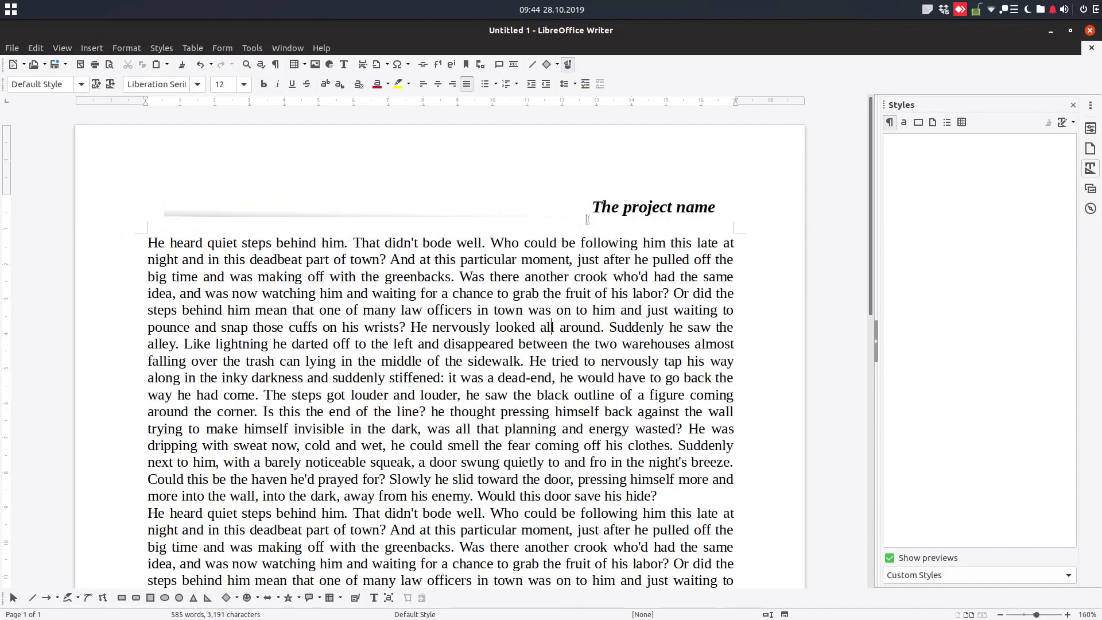
Reopen the header's Border and Background dialog.
click(734, 215)
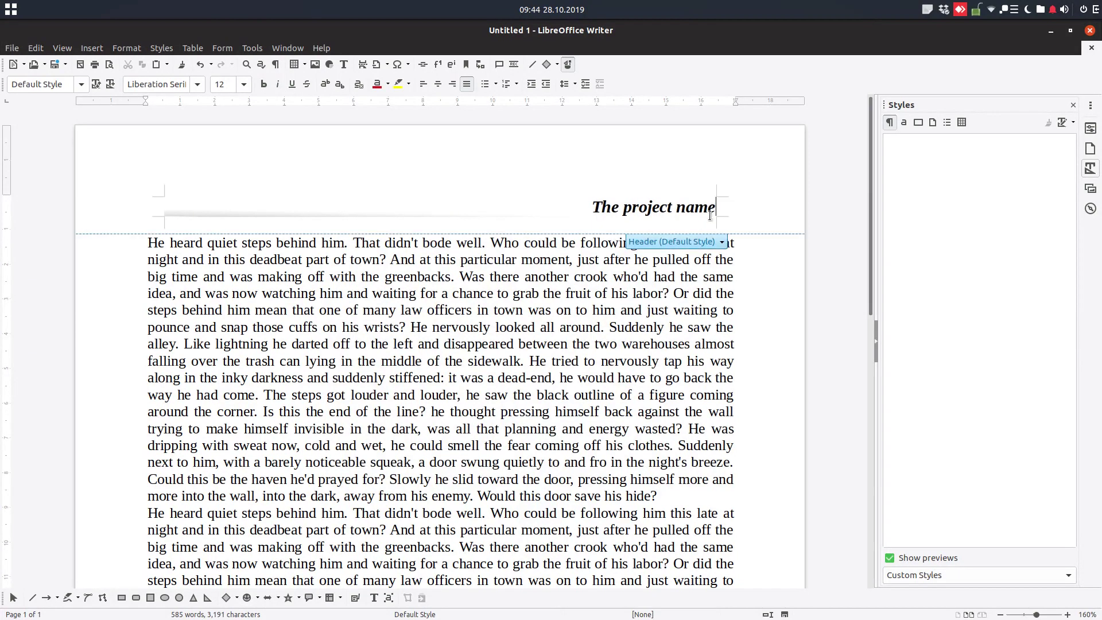
click(721, 241)
click(705, 283)
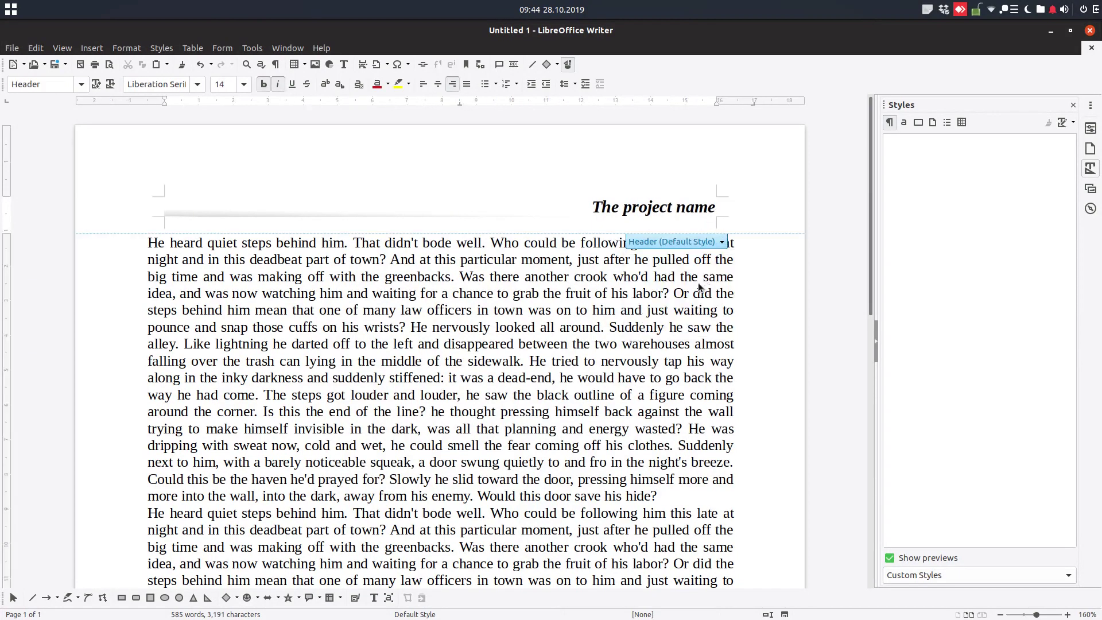
Apply the crumpled paper bitmap as the header background.
click(581, 207)
click(430, 256)
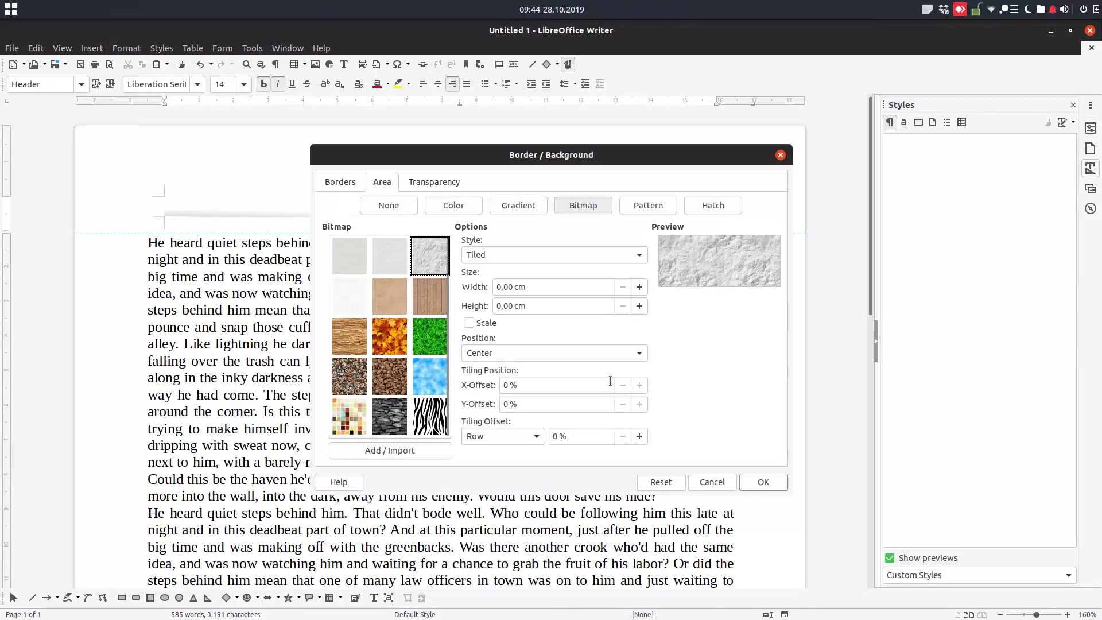
click(763, 482)
Switch the header background to a pale green colour fill at 50 % transparency.
click(677, 241)
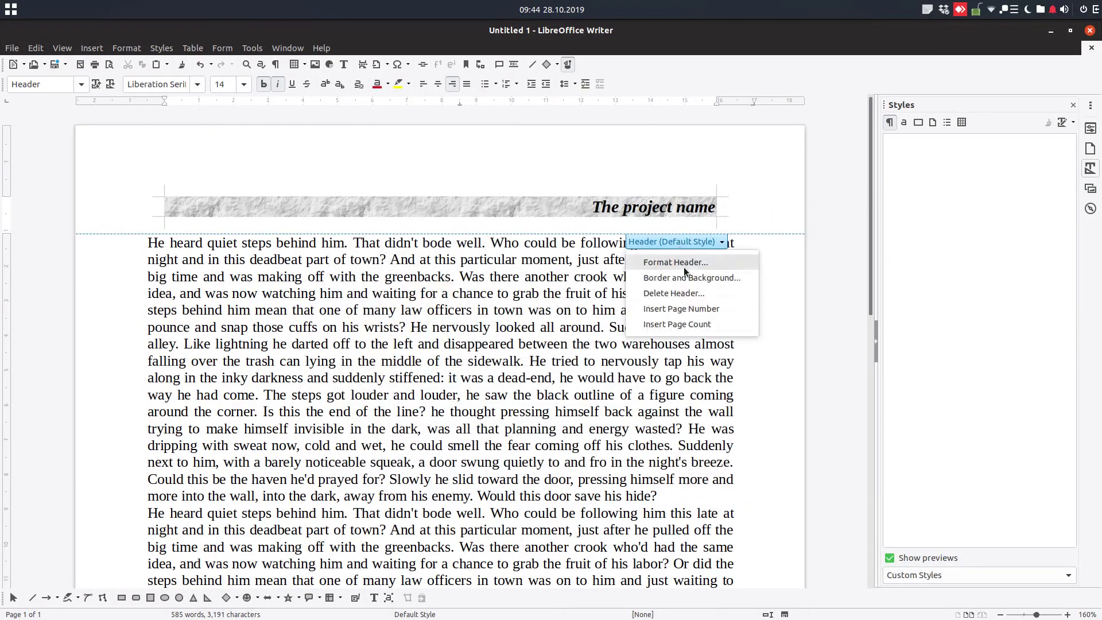
click(666, 275)
click(649, 205)
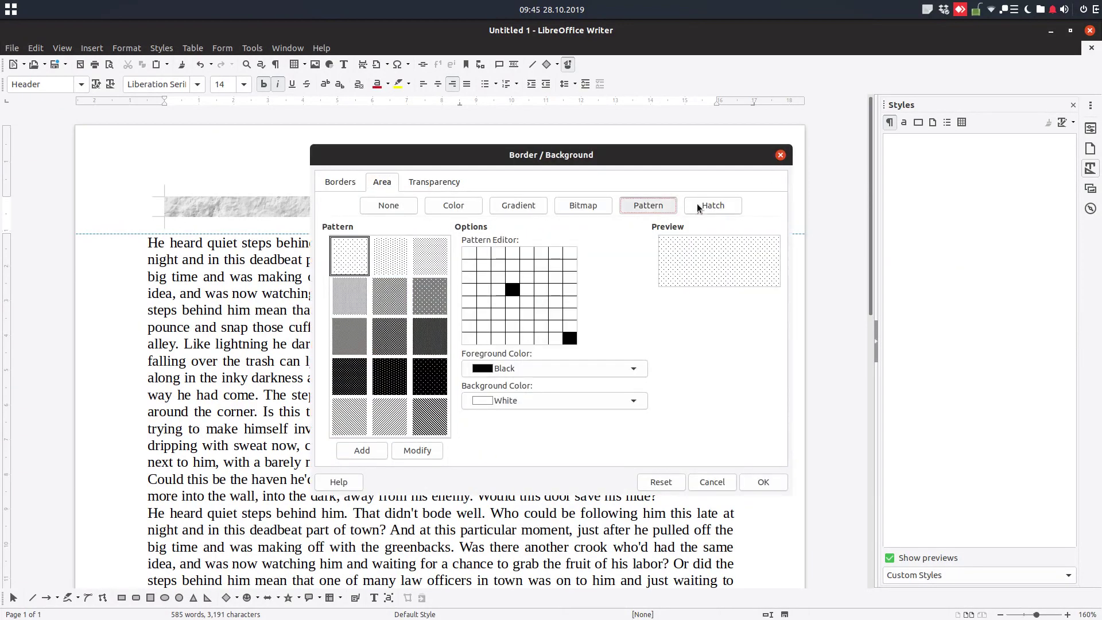
click(711, 204)
click(439, 182)
click(374, 233)
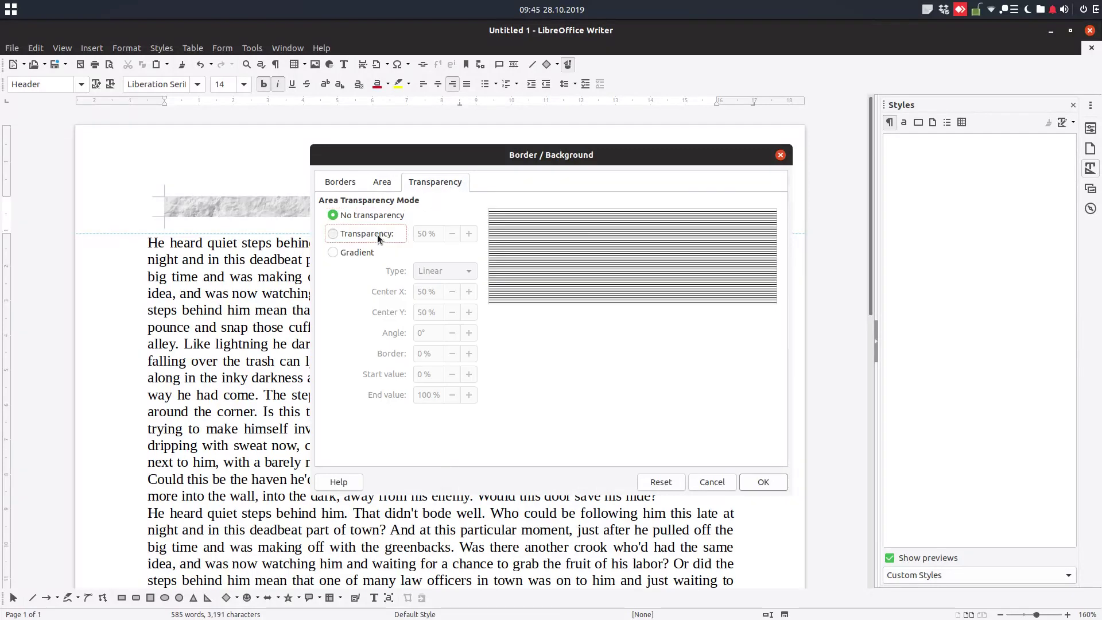
click(382, 183)
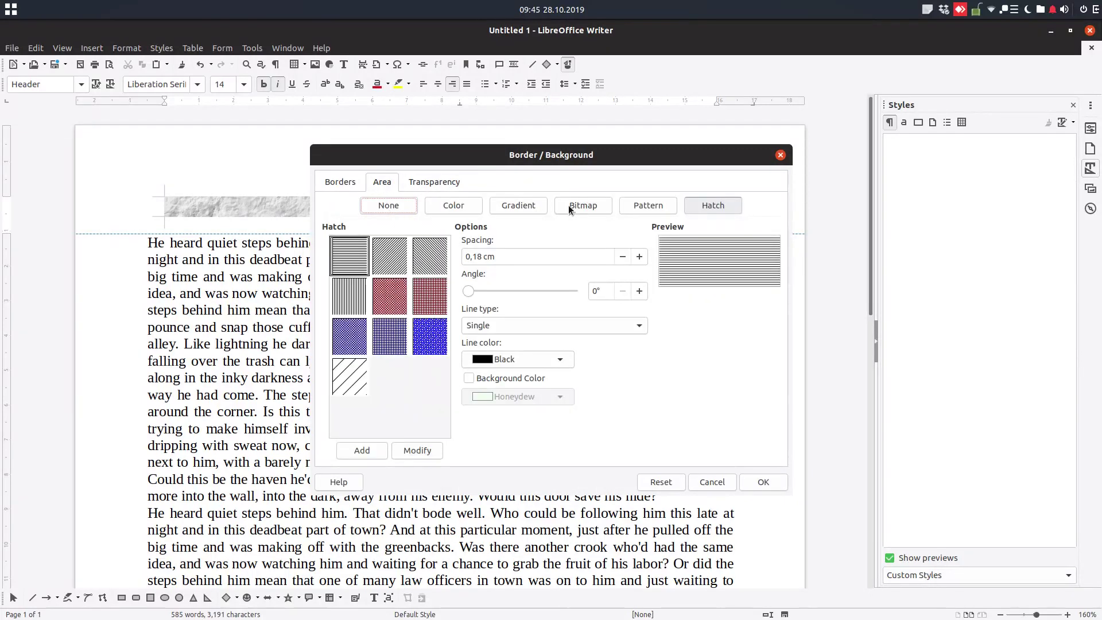
click(517, 208)
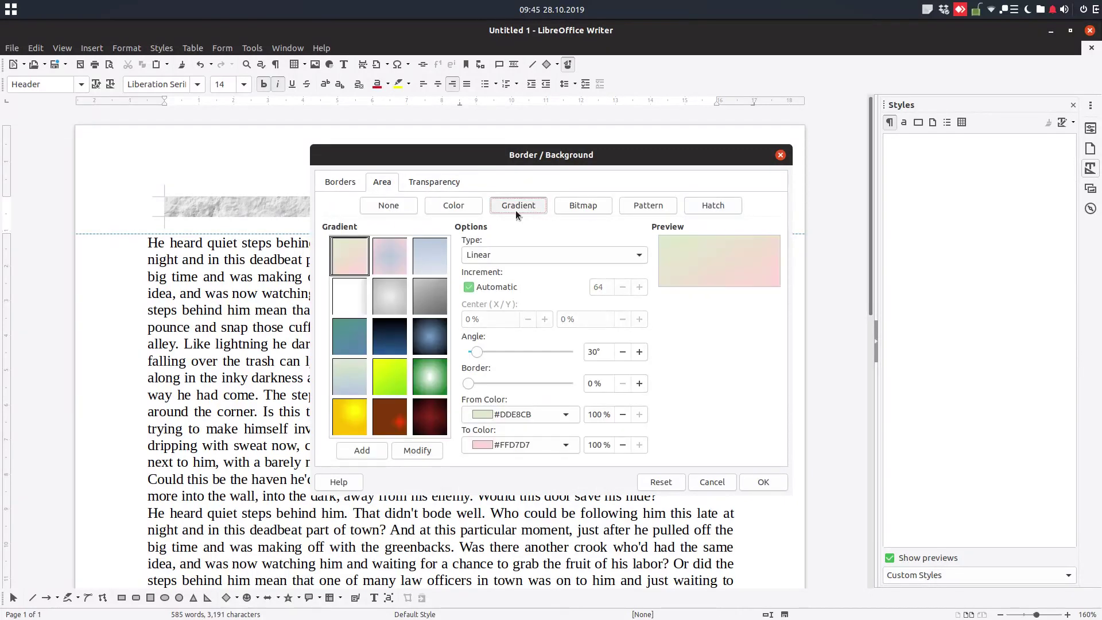
click(556, 213)
click(469, 210)
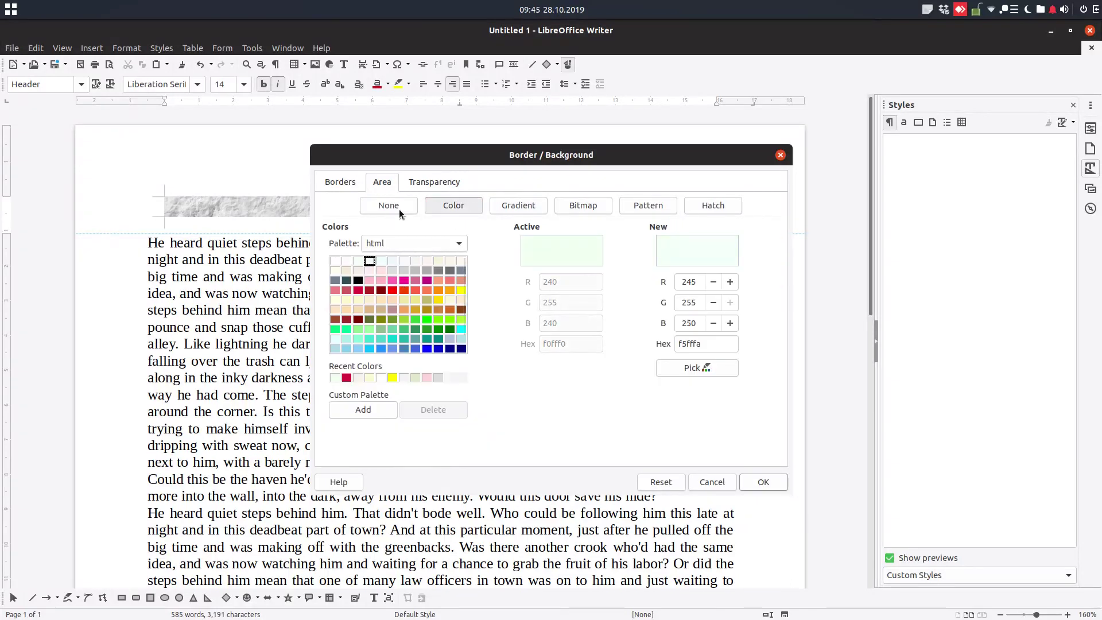
click(435, 183)
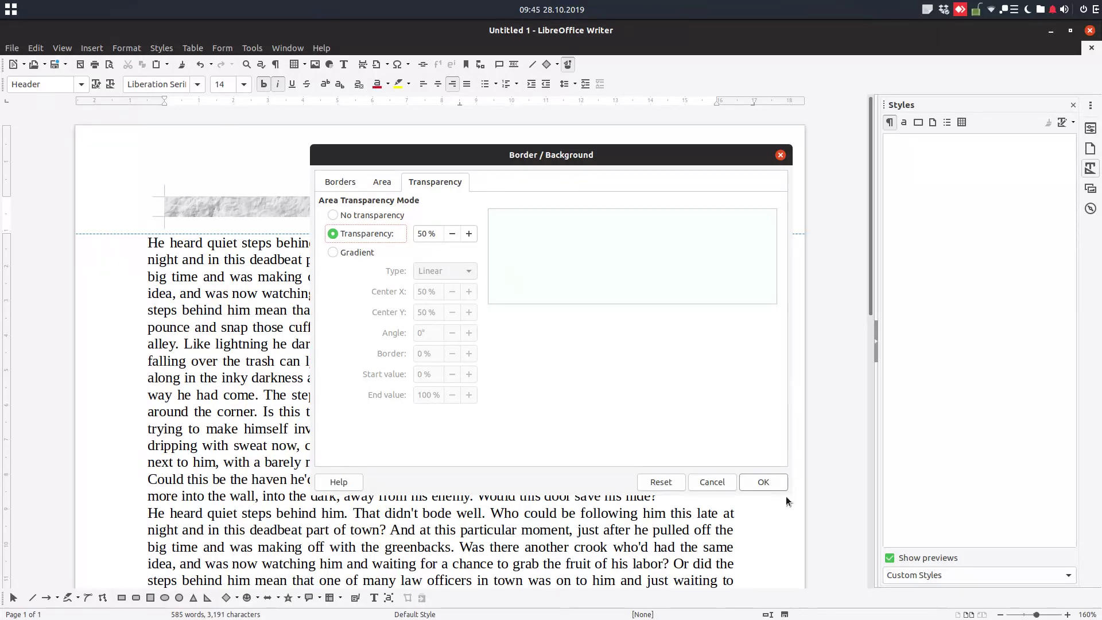
click(770, 478)
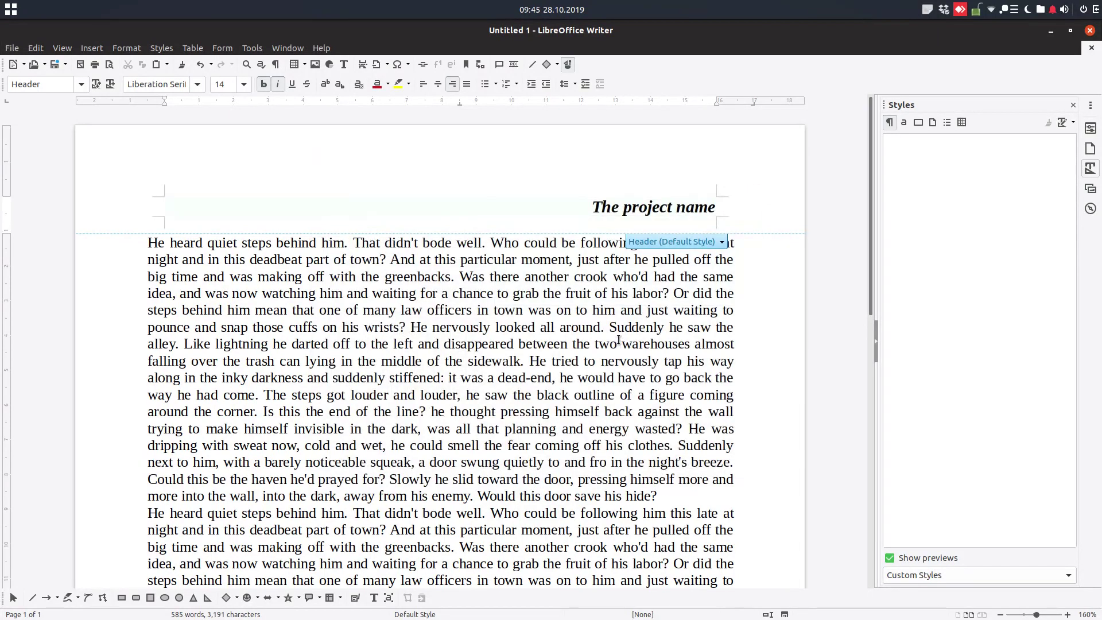
click(719, 244)
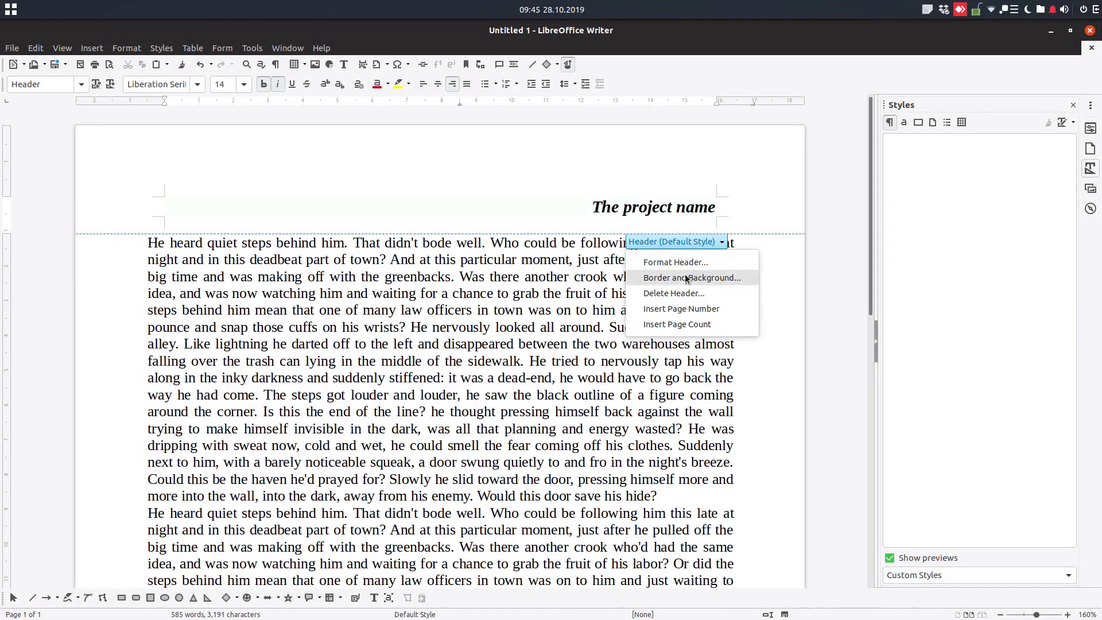
click(604, 273)
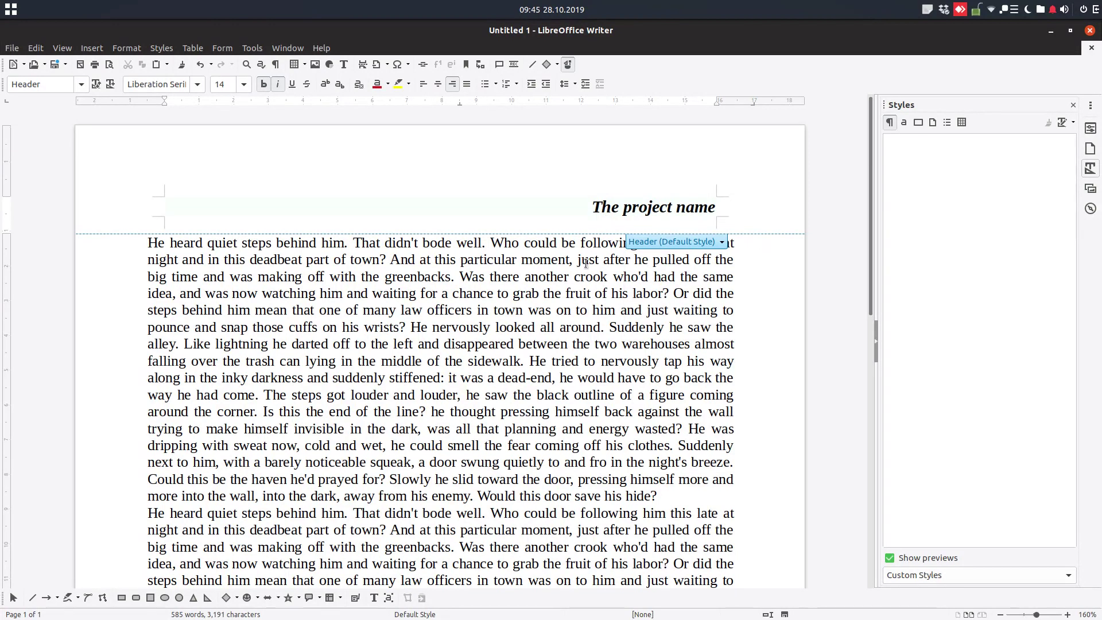
right_click(573, 279)
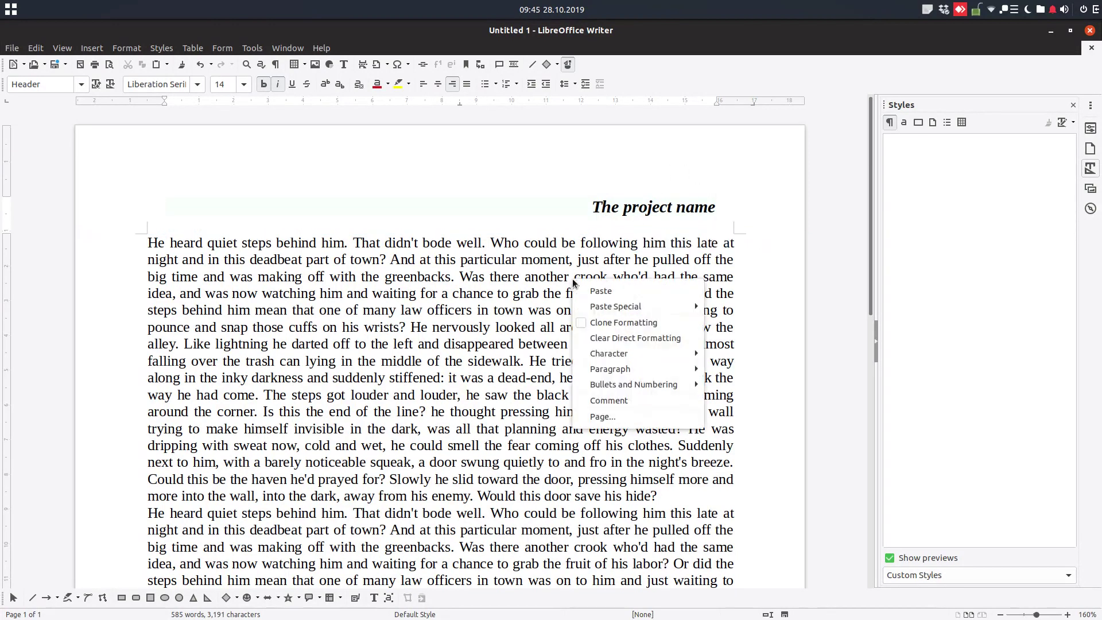
click(603, 418)
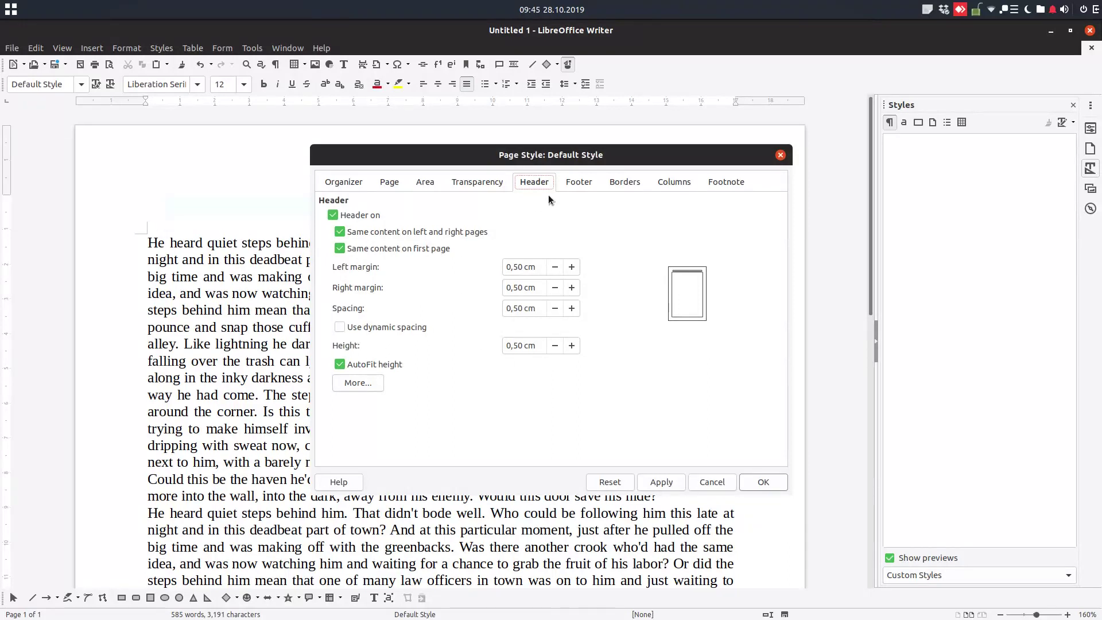
click(623, 182)
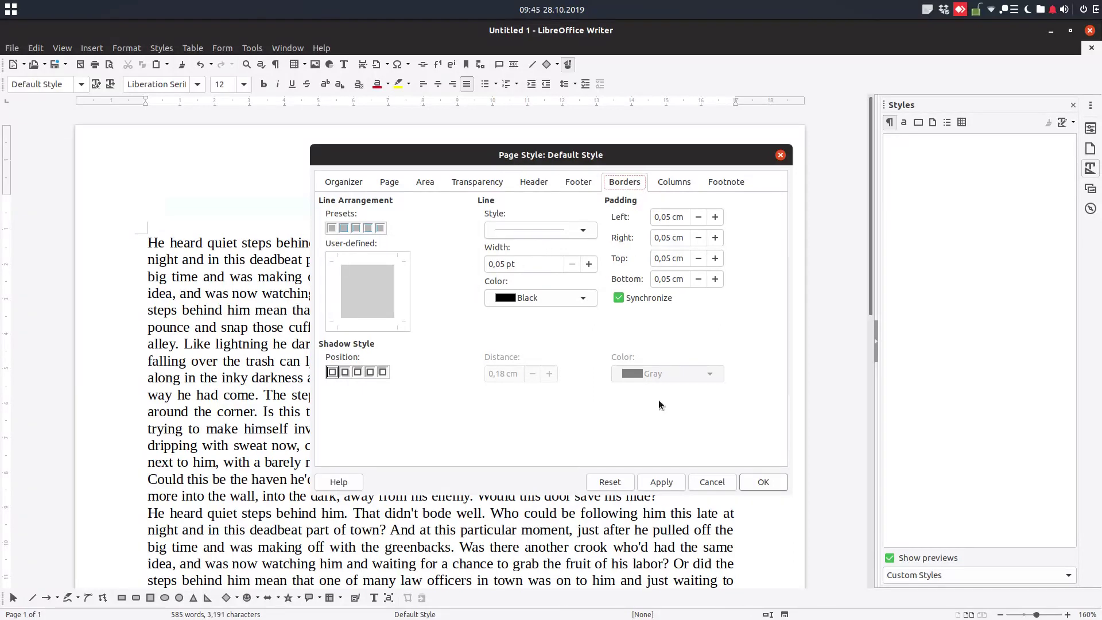
click(345, 228)
click(766, 481)
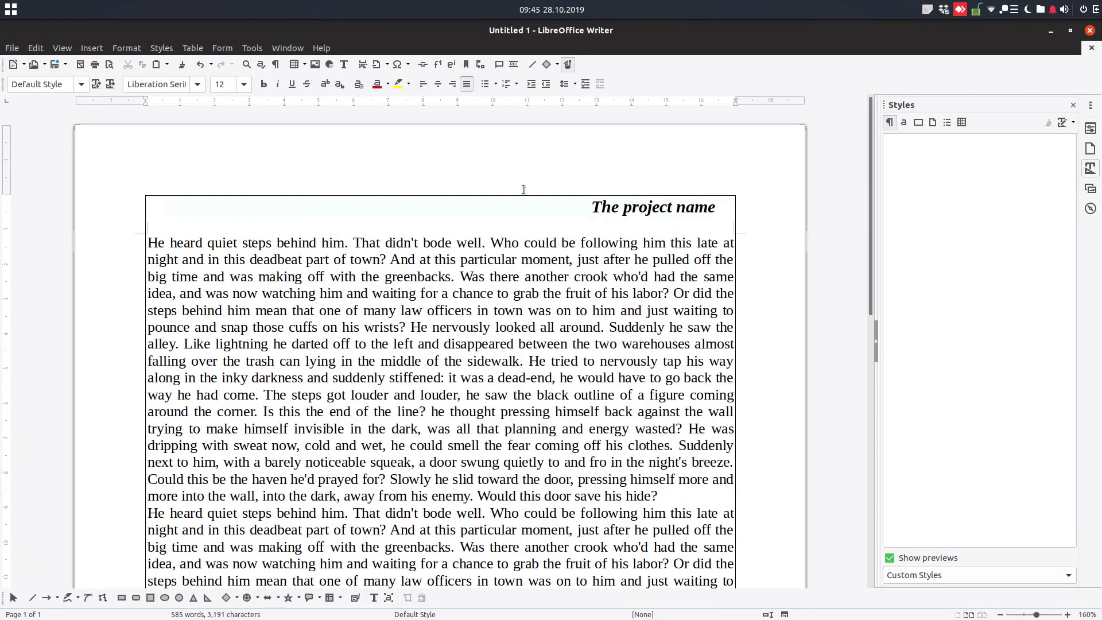
right_click(547, 250)
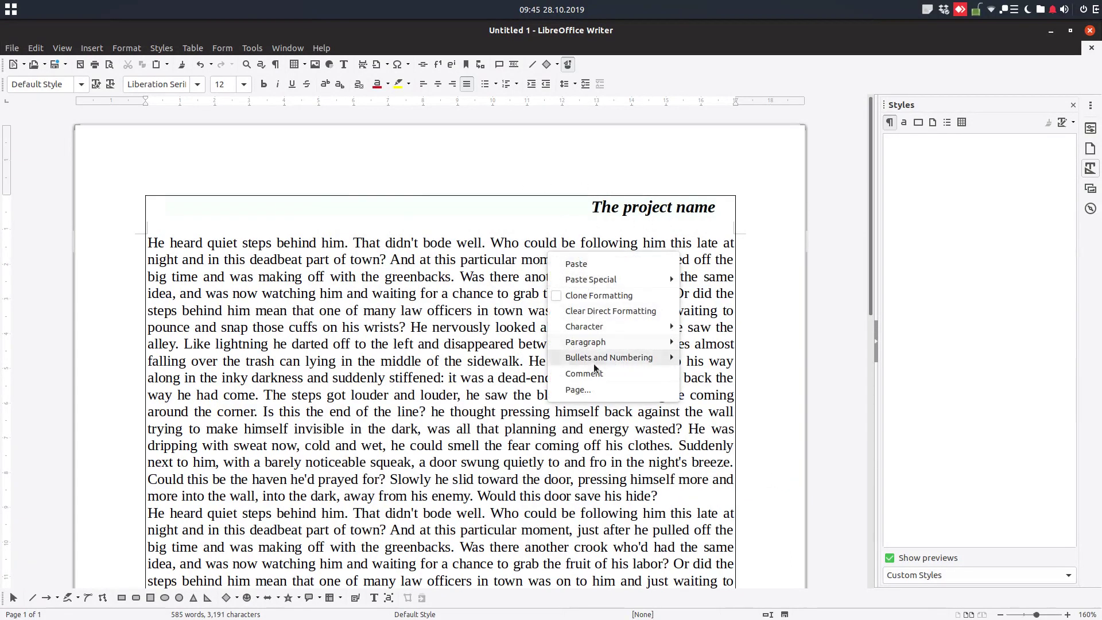
click(595, 390)
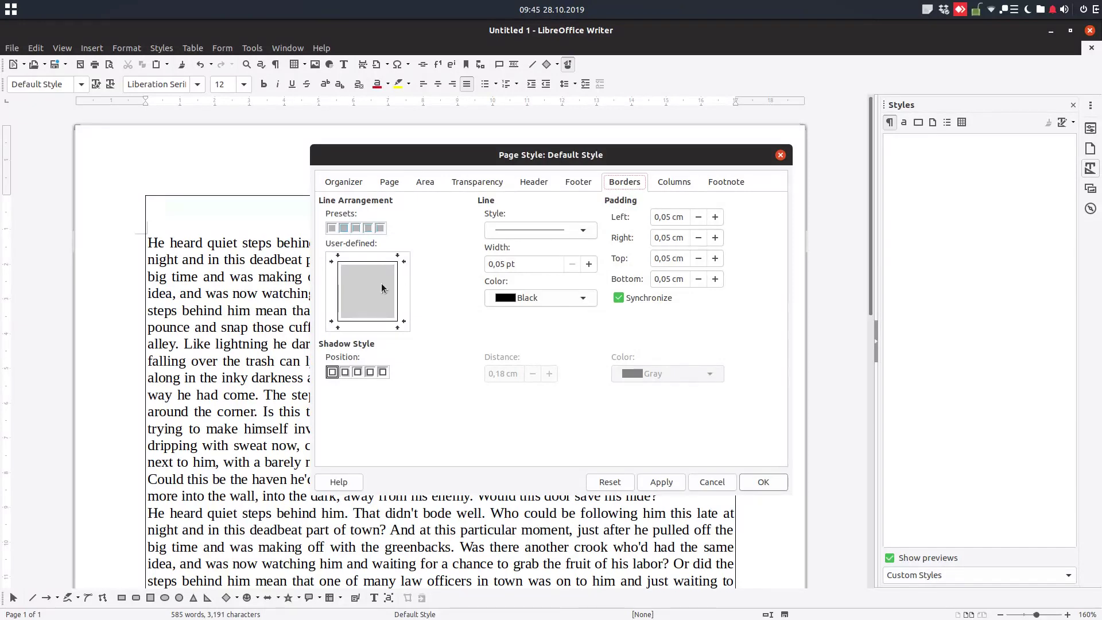
click(333, 228)
click(746, 483)
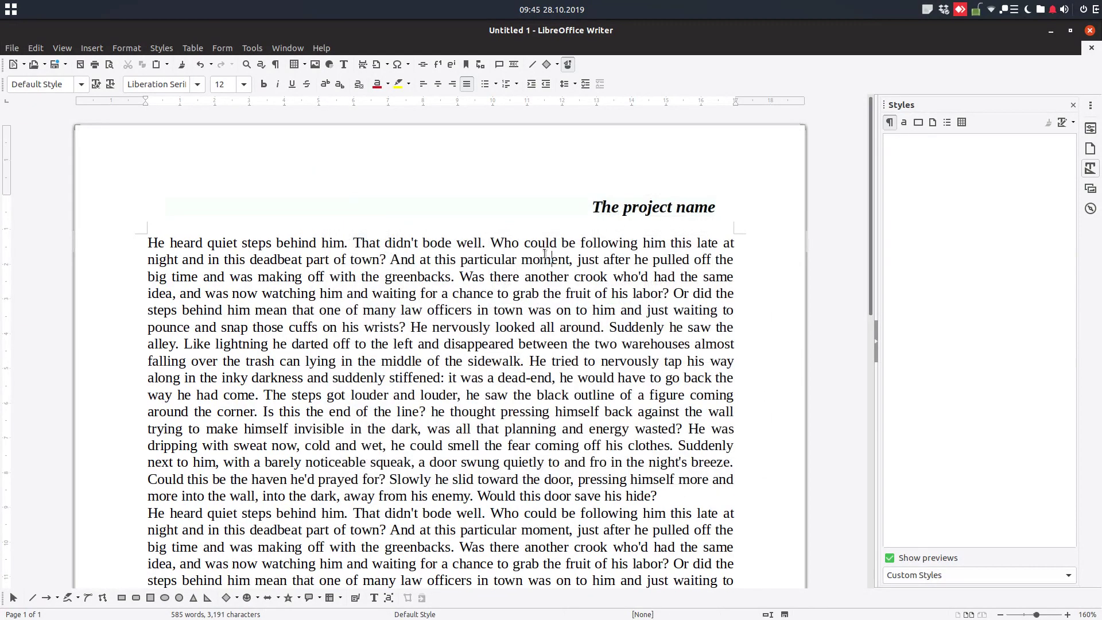
Apply the box border preset to the header with a 0,05 pt black line on all four sides.
click(632, 206)
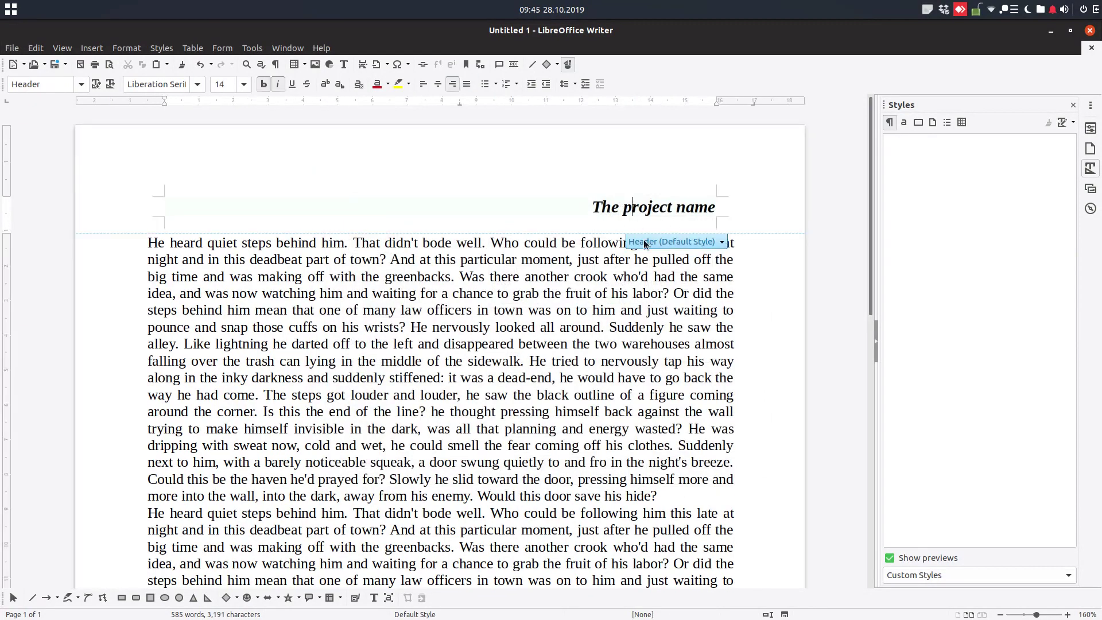
click(677, 242)
click(650, 278)
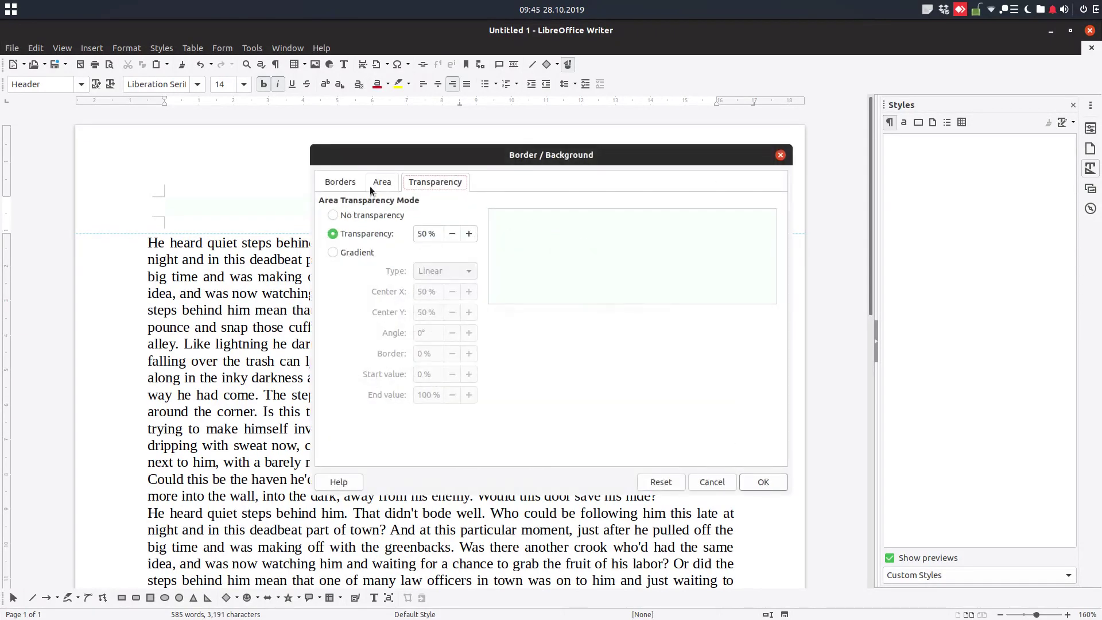
click(379, 182)
click(344, 183)
click(344, 229)
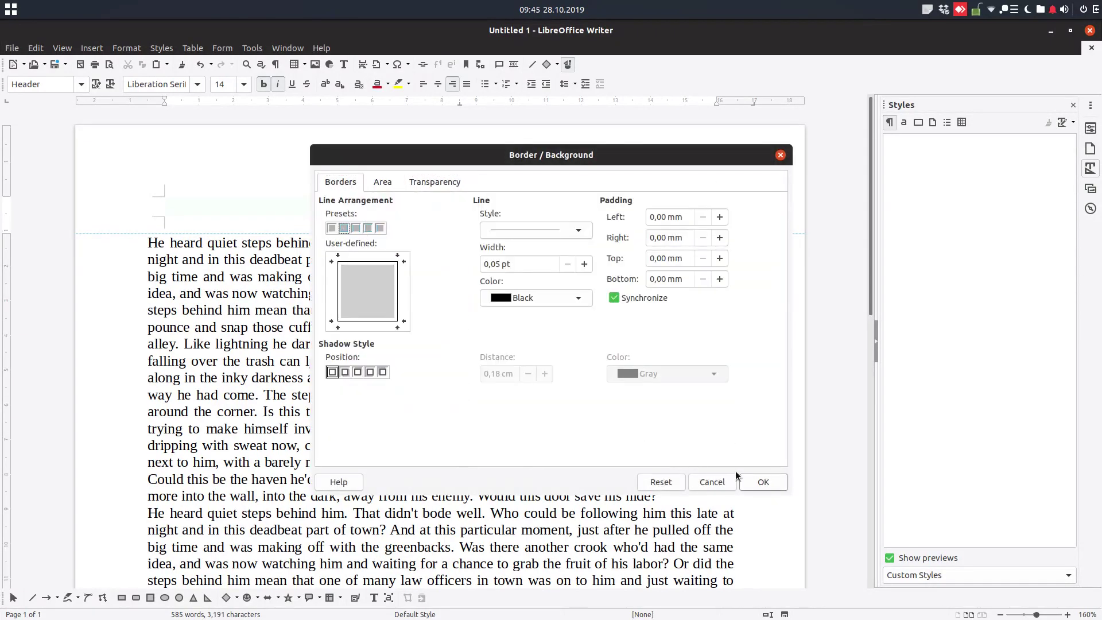
click(756, 481)
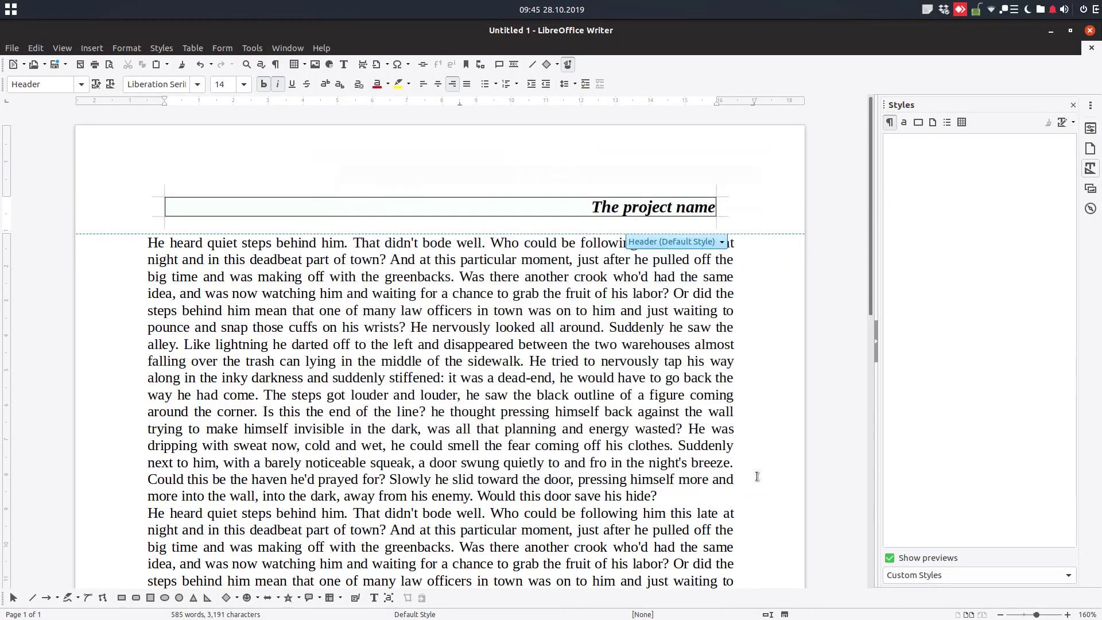
click(698, 243)
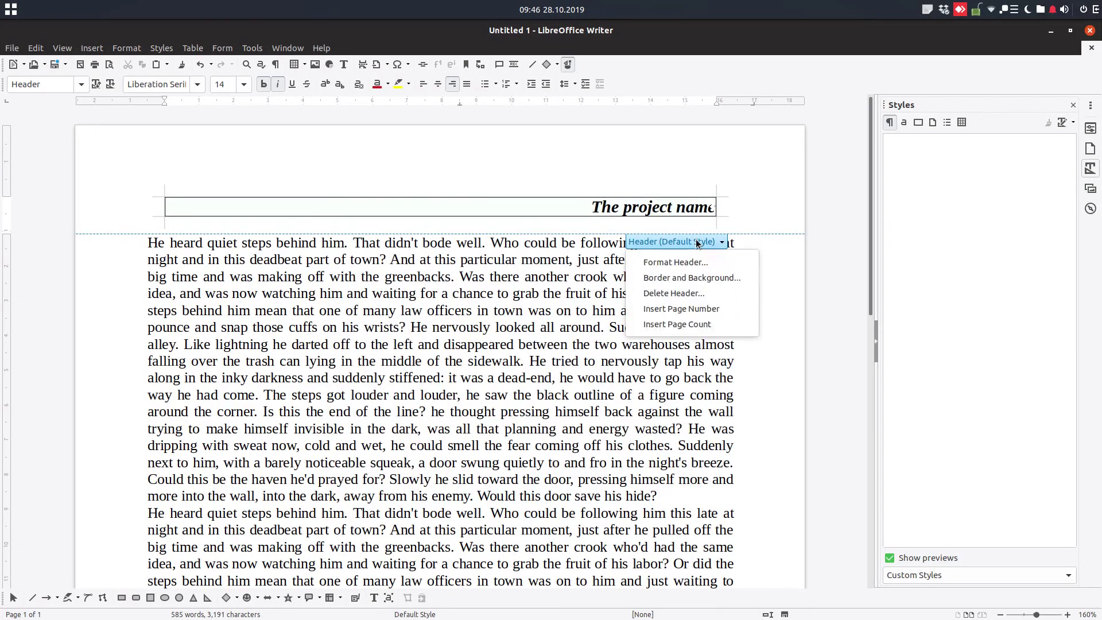